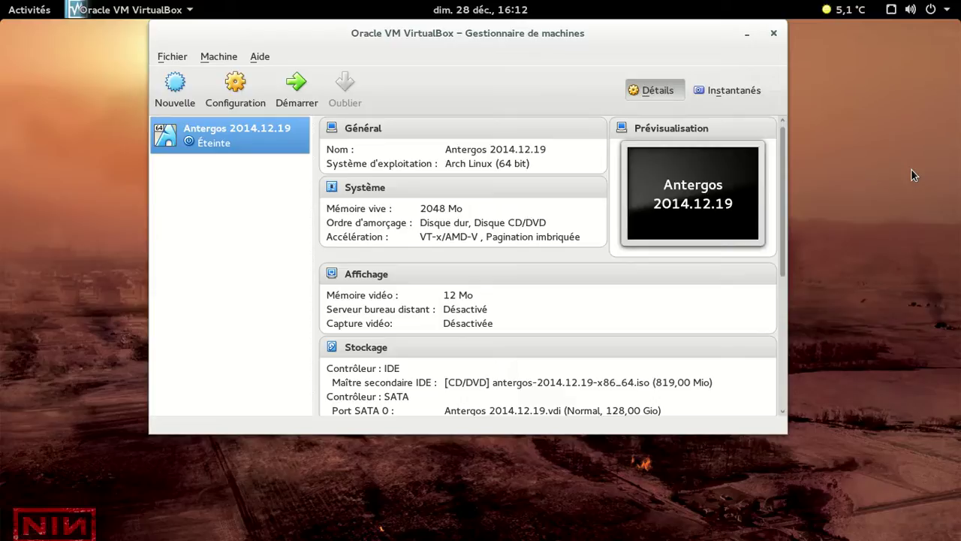
Step: Start the Antergos 2014.12.19 virtual machine, minimise the VirtualBox manager, boot the system and show the machine full screen
left_click(308, 97)
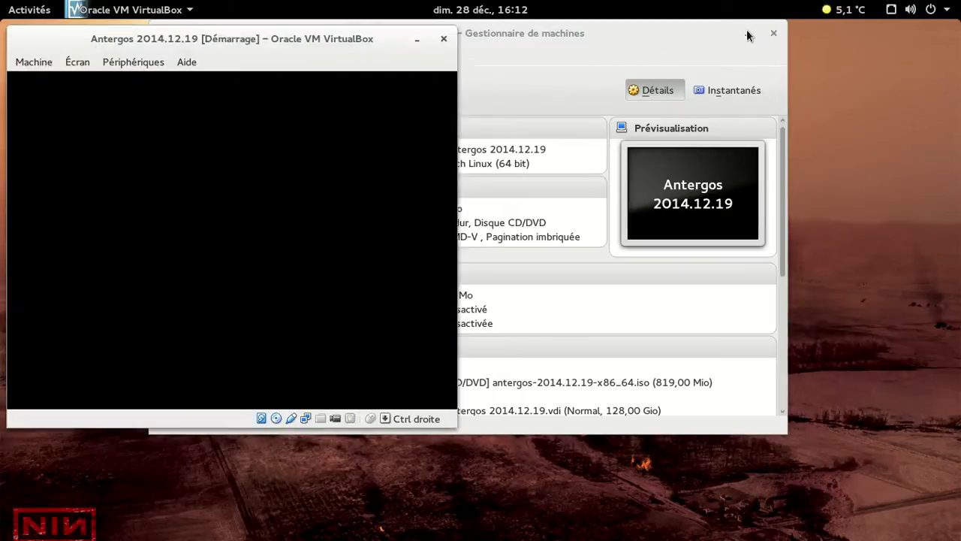
left_click(747, 34)
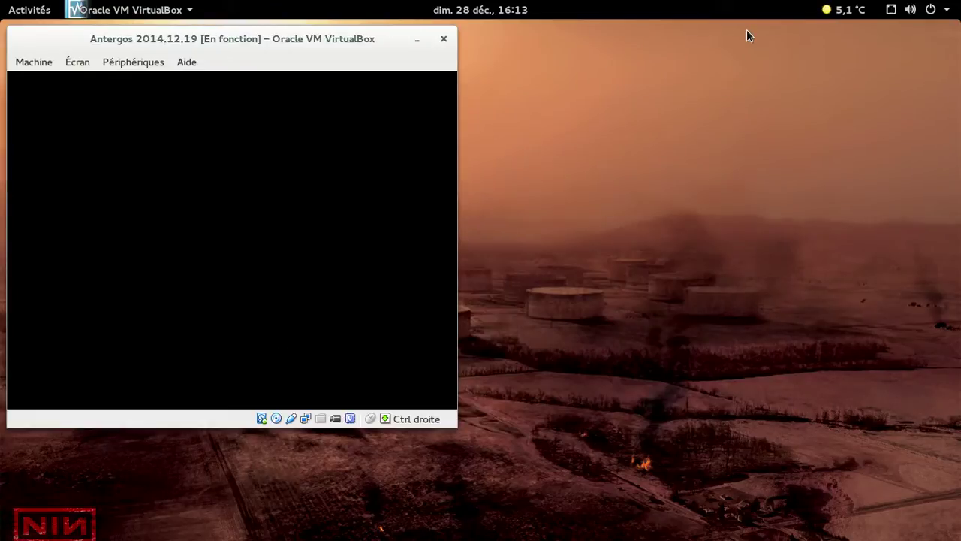
key("Return")
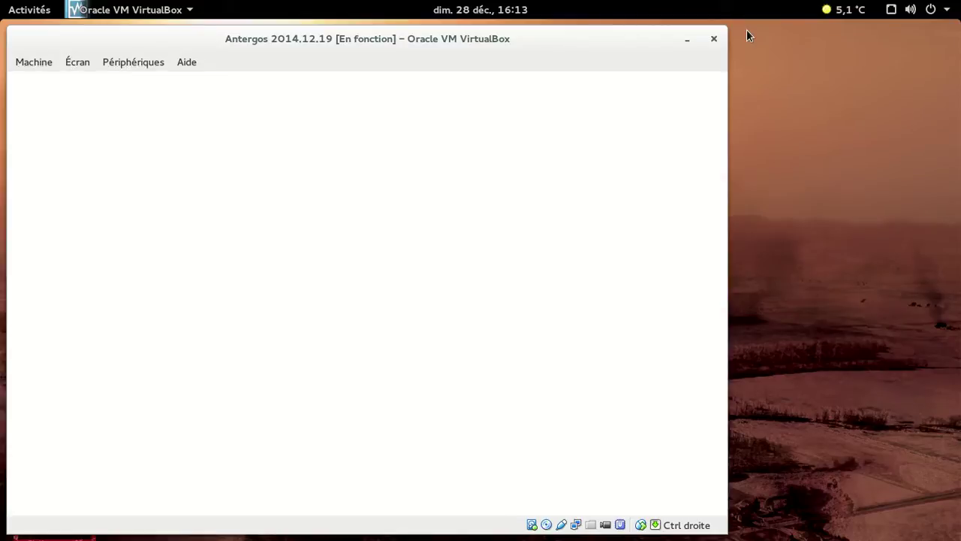
key("ctrl+f")
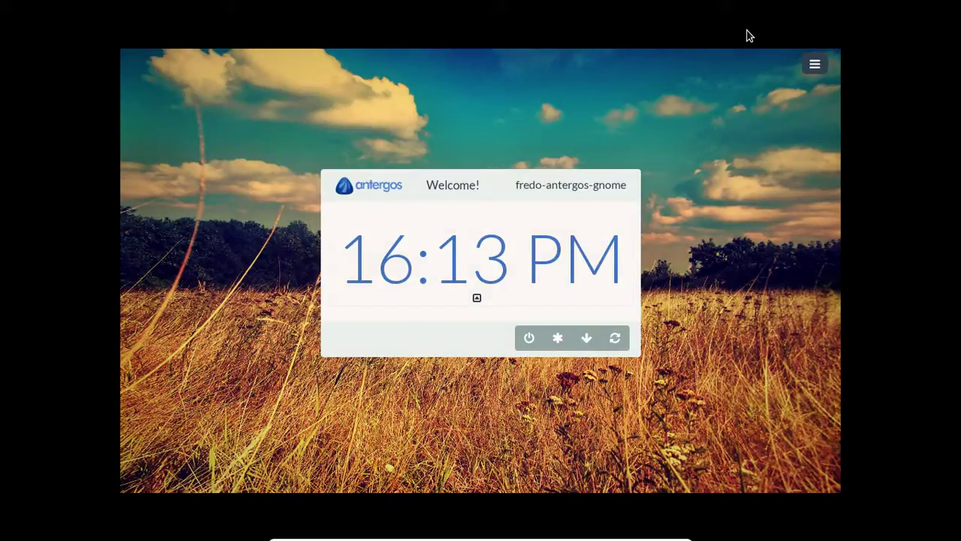
Step: Look at the login screen's background options, then close them without choosing another background
left_click(815, 65)
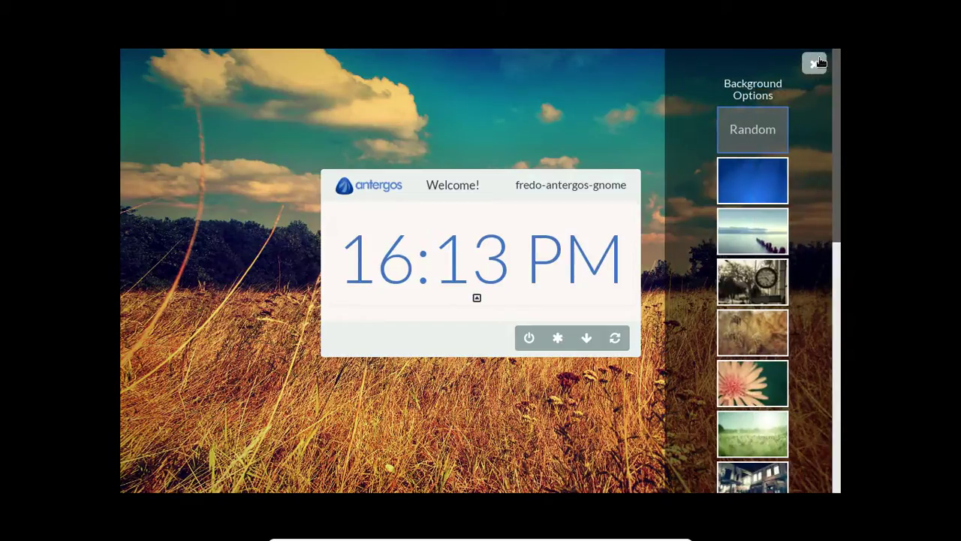
mouse_move(841, 78)
left_mouse_down()
mouse_move(864, 285)
mouse_move(849, 390)
mouse_move(842, 66)
left_mouse_up()
left_click(814, 64)
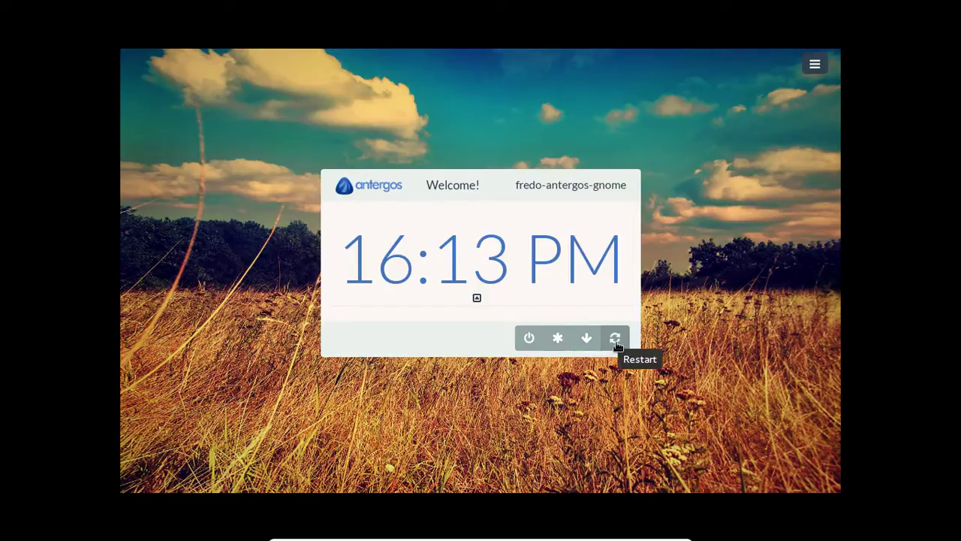
Step: Choose the user account on the login screen and log in to the GNOME session with the account password
left_click(494, 269)
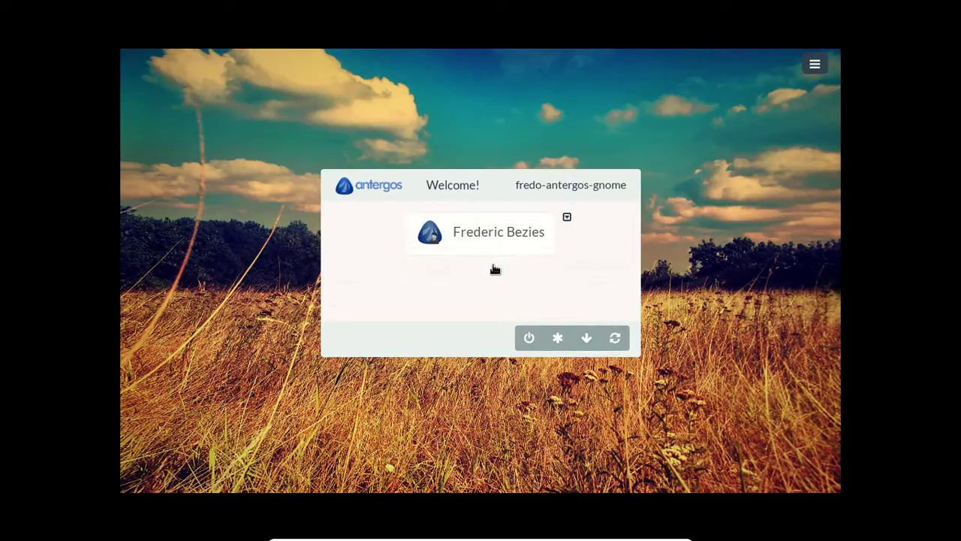
left_click(492, 230)
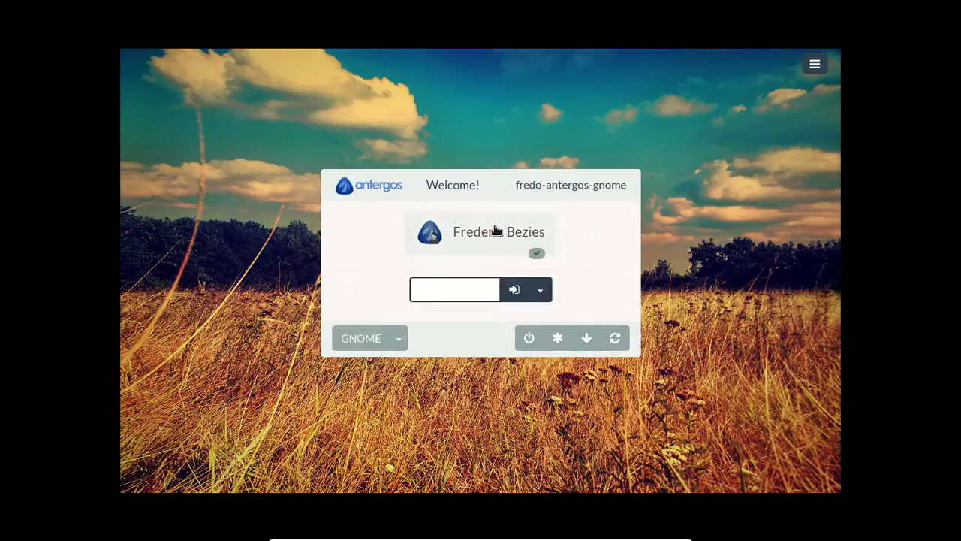
type("********")
key("Return")
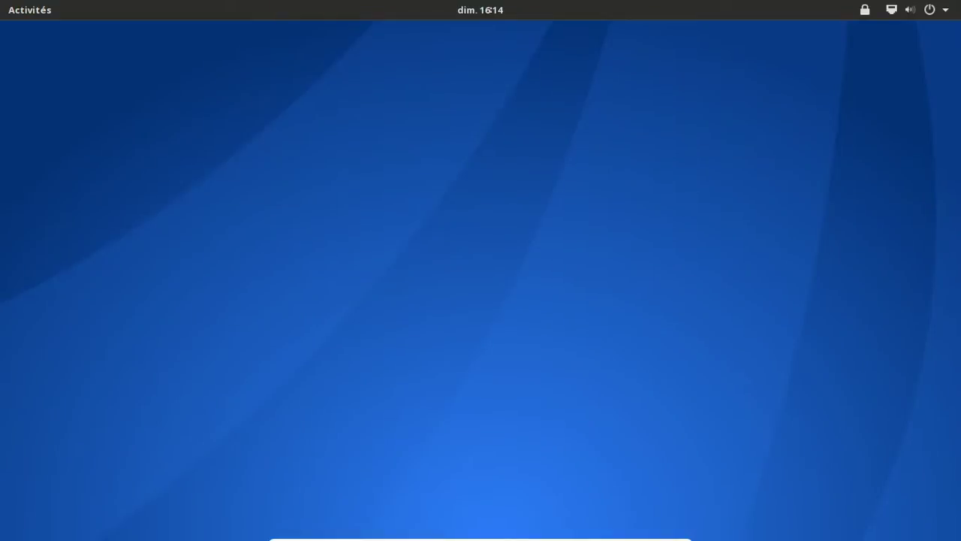
Step: Open a terminal from the full application list and display the disk usage with df -h
left_click(50, 17)
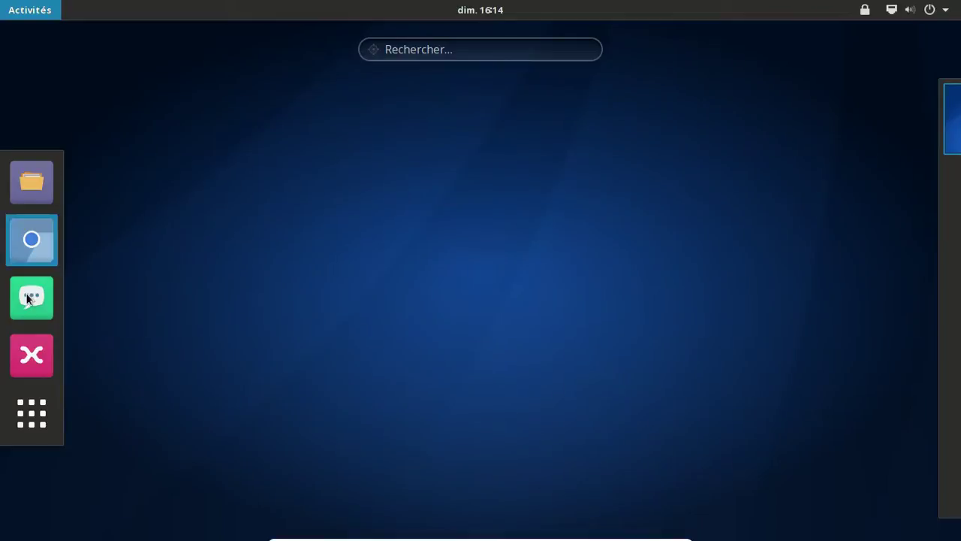
left_click(22, 425)
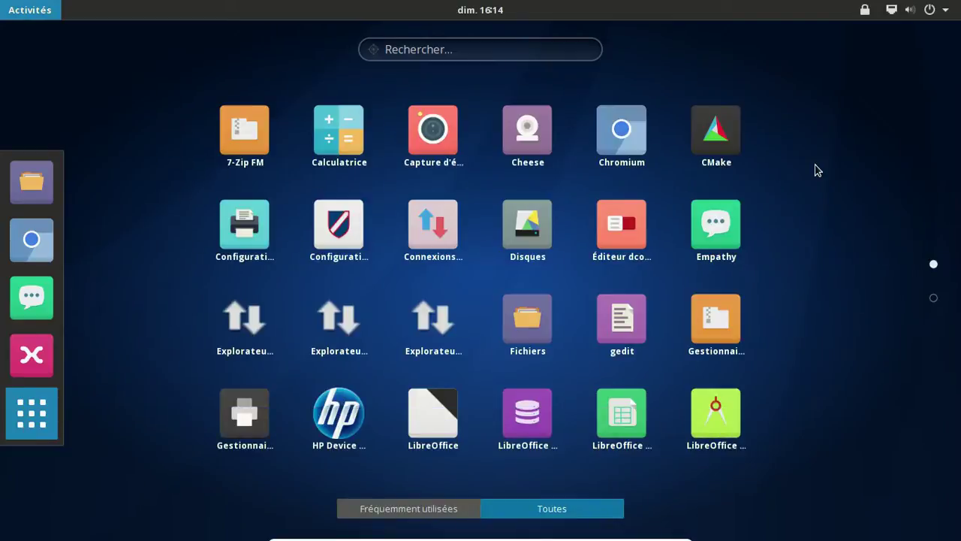
left_click(934, 298)
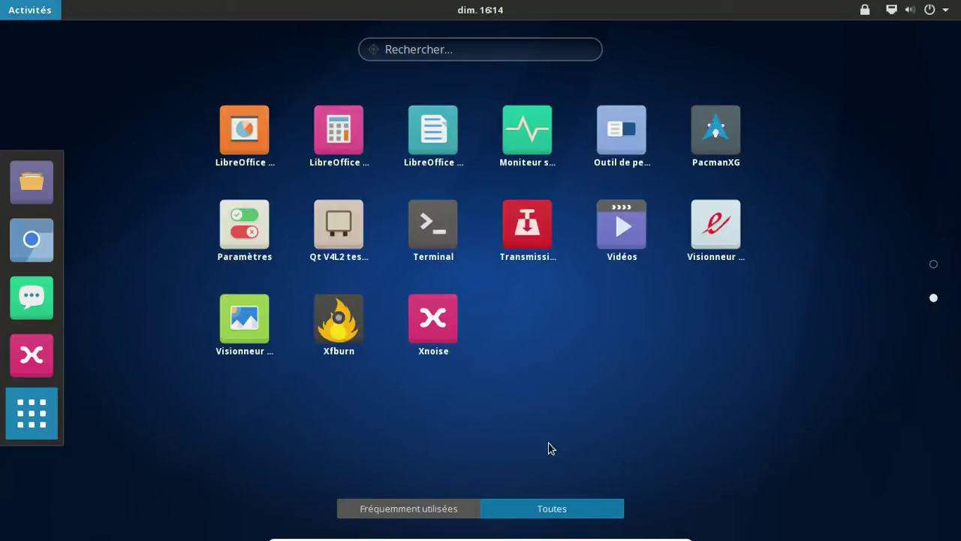
left_click(447, 240)
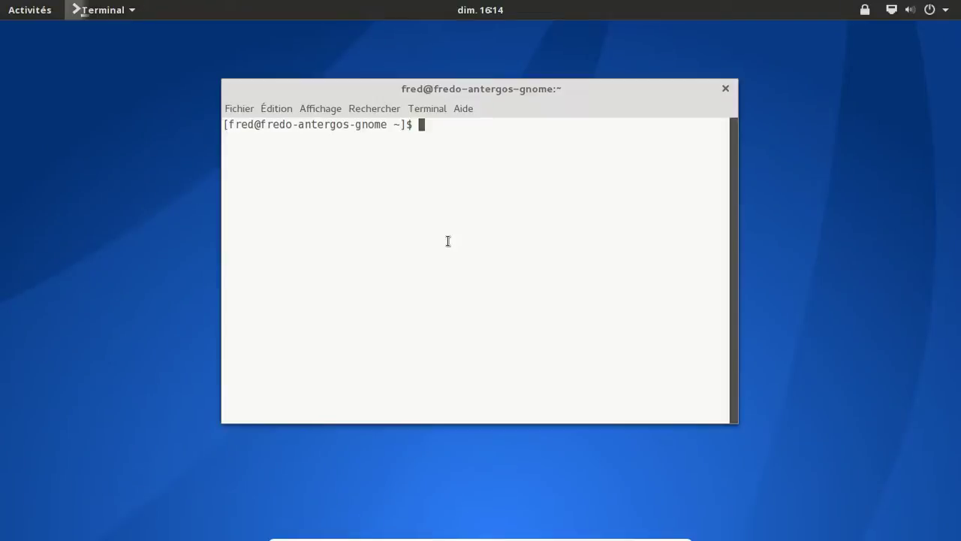
type("df -h")
key("Return")
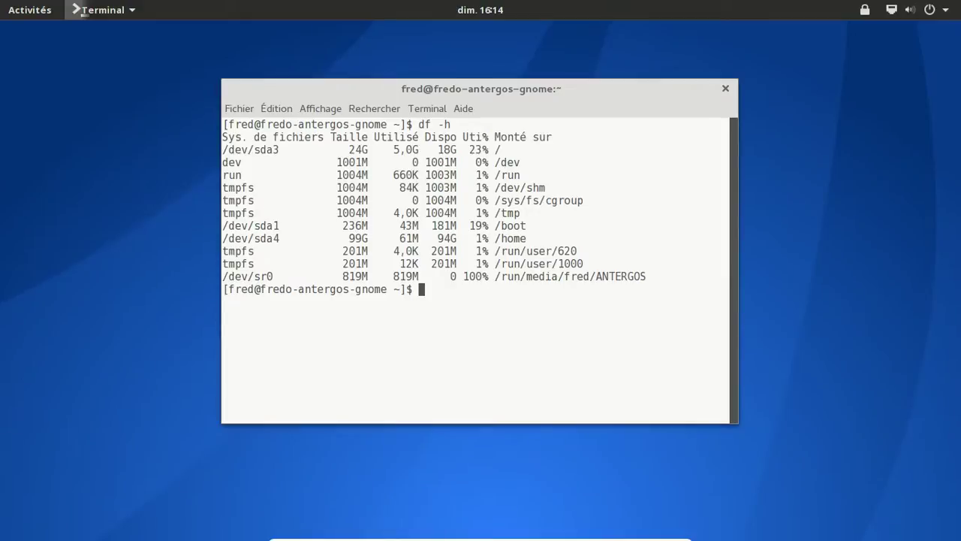
Step: Clear all cached packages and unused repositories with yaourt -Scc, entering the sudo password, and recheck disk usage with df -h
type("yaourt -Scc")
key("Return")
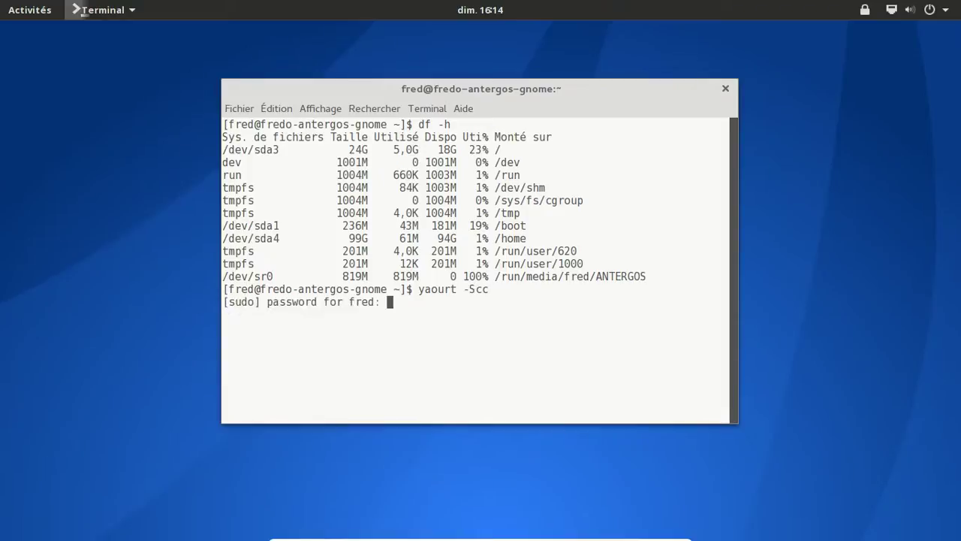
key("Return")
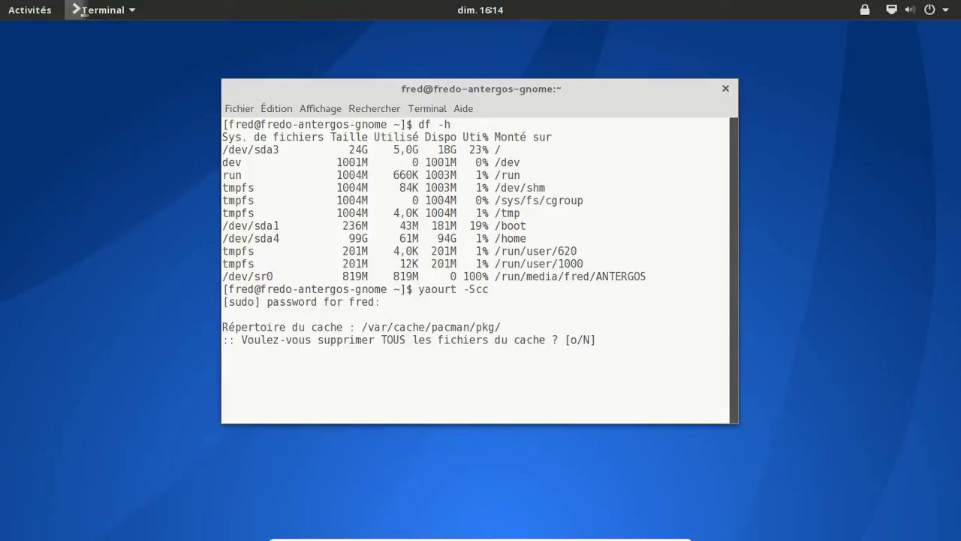
type("o")
key("Return")
type("o")
key("Return")
type("df -h")
key("Return")
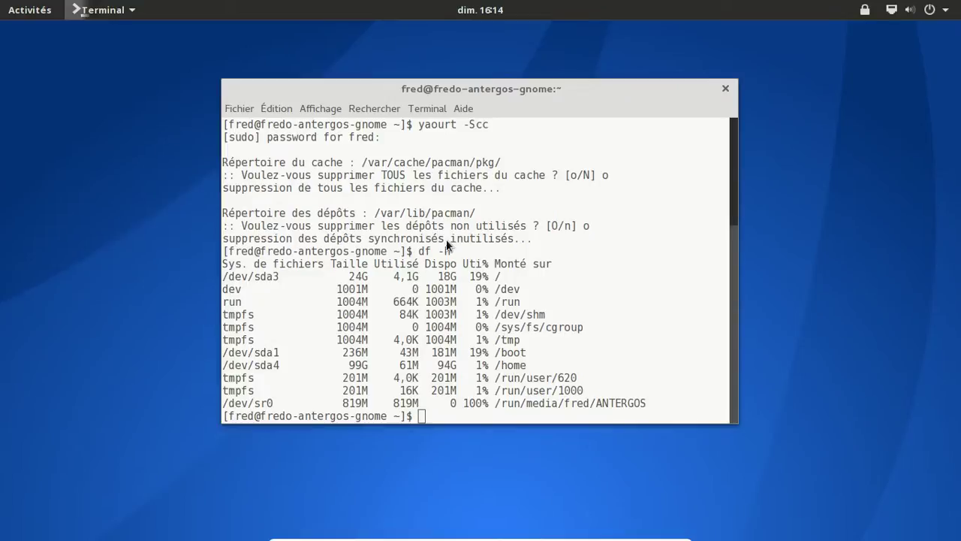
Step: Open the file manager to view the home folder, then close its window
key("super")
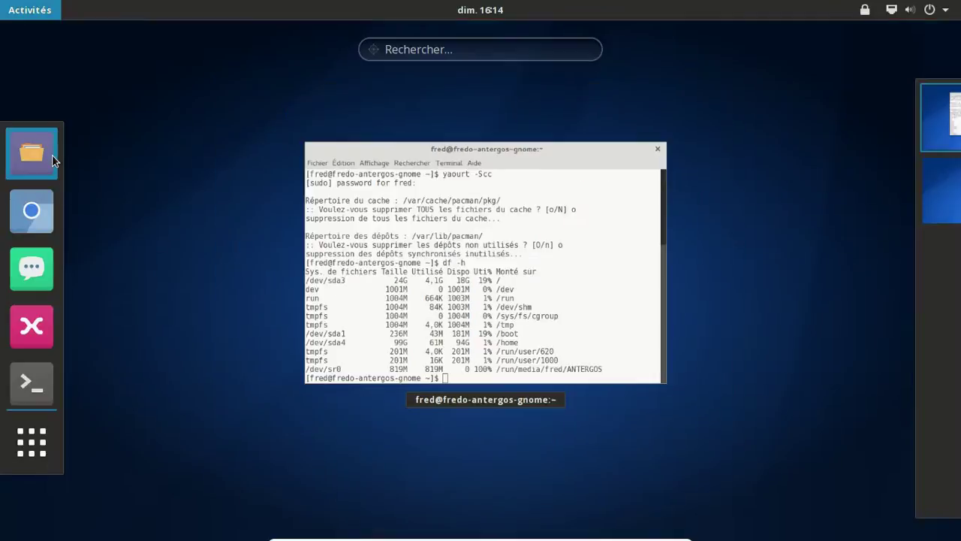
left_click(52, 156)
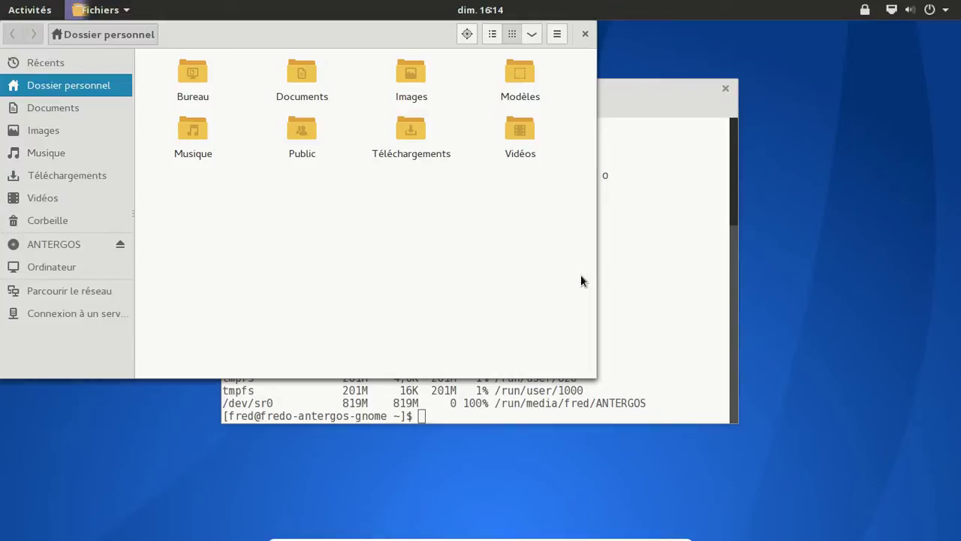
left_click(586, 34)
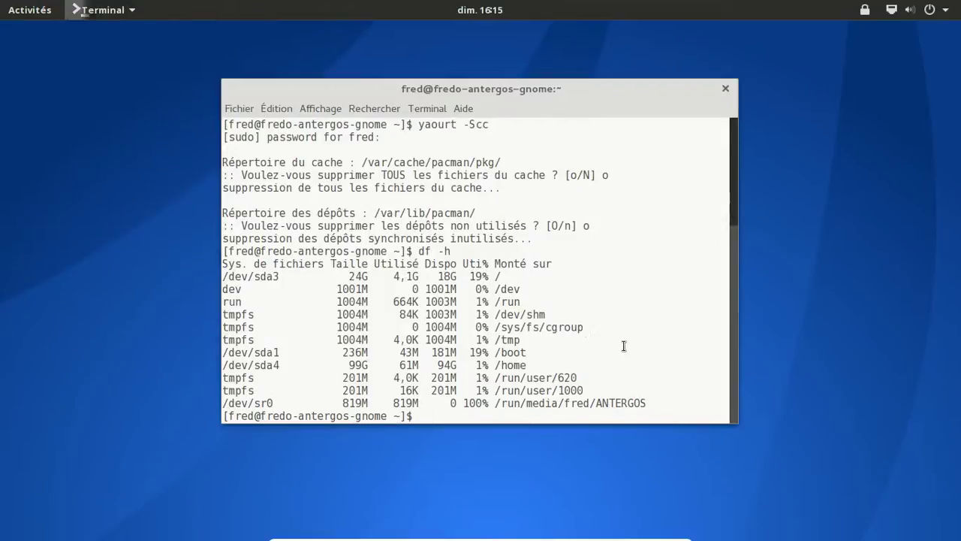
Step: Launch PacmanXG from the full application list and shift the terminal window slightly while it loads
left_click(42, 20)
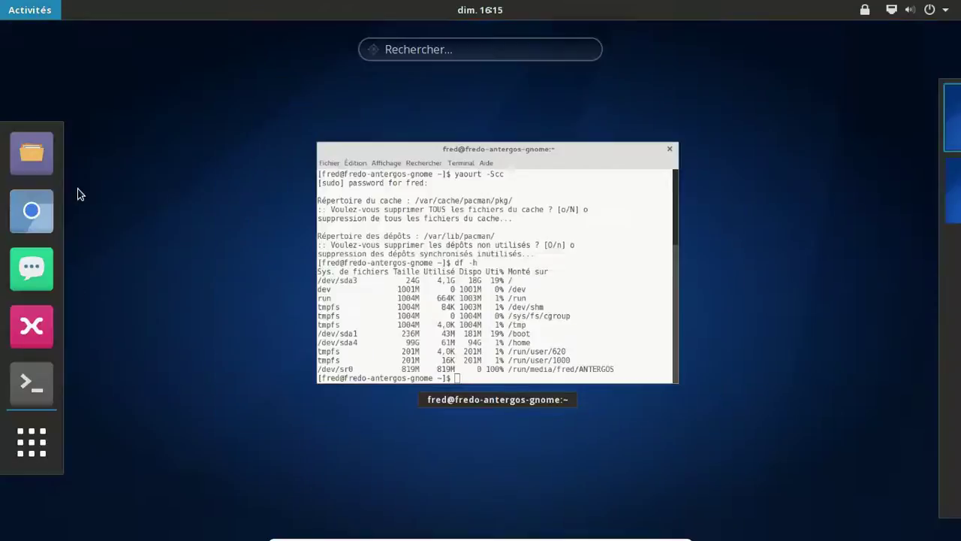
left_click(43, 439)
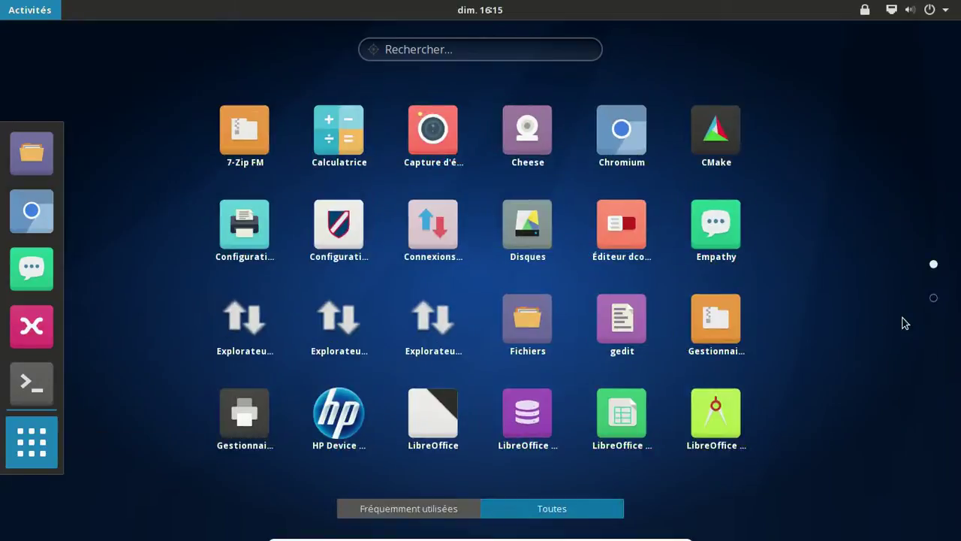
left_click(934, 299)
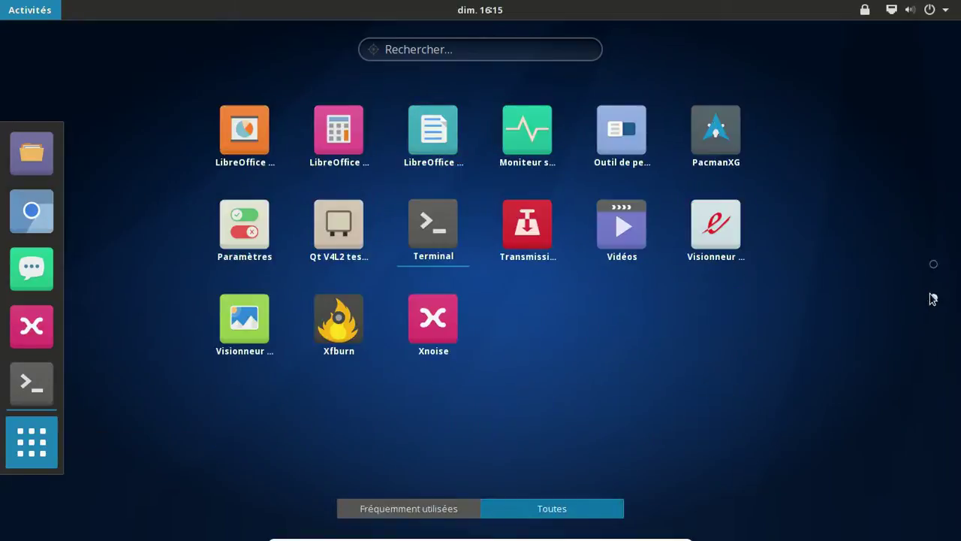
left_click(716, 130)
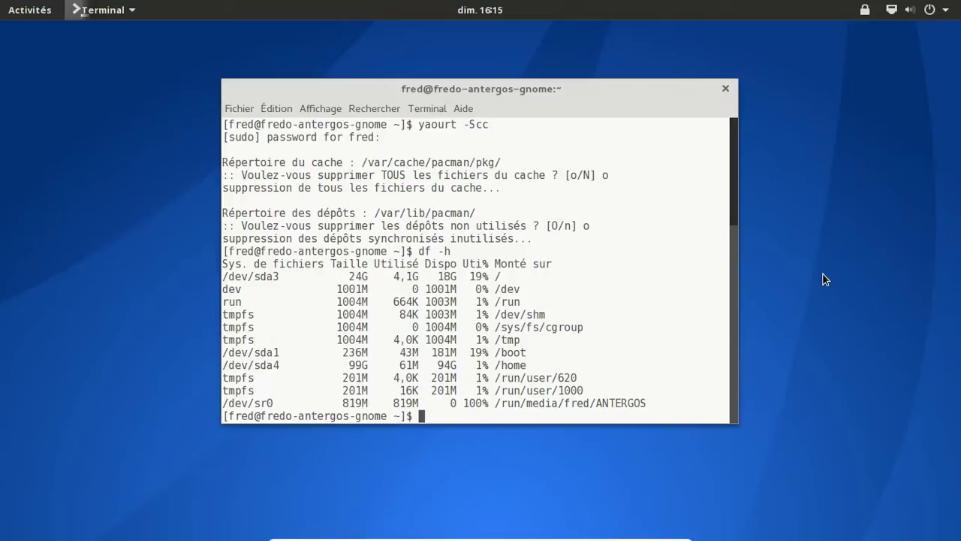
left_click_drag(517, 87, 536, 82)
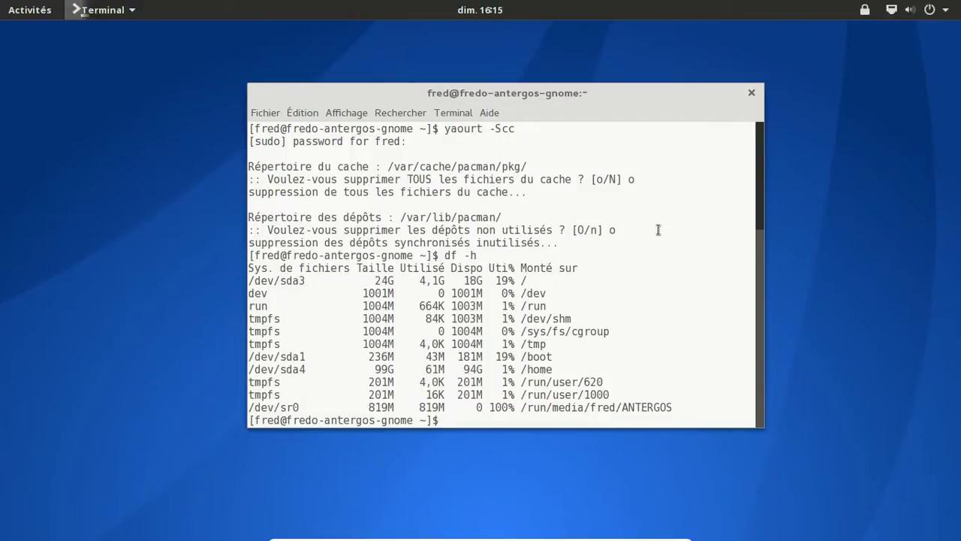
Step: Enter the password in the SSX dialog to run pacmanxg, and get the Chromium window out of the way
left_click(45, 13)
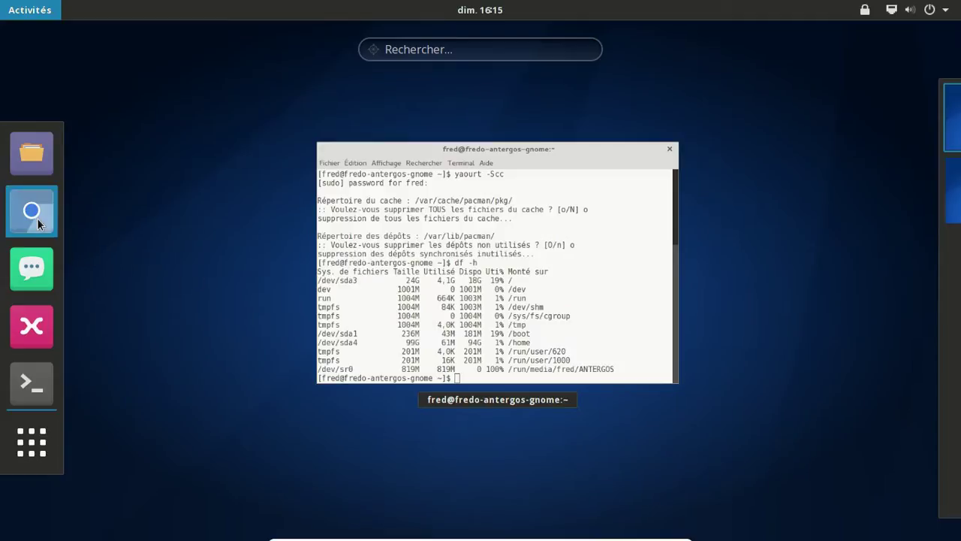
key("Escape")
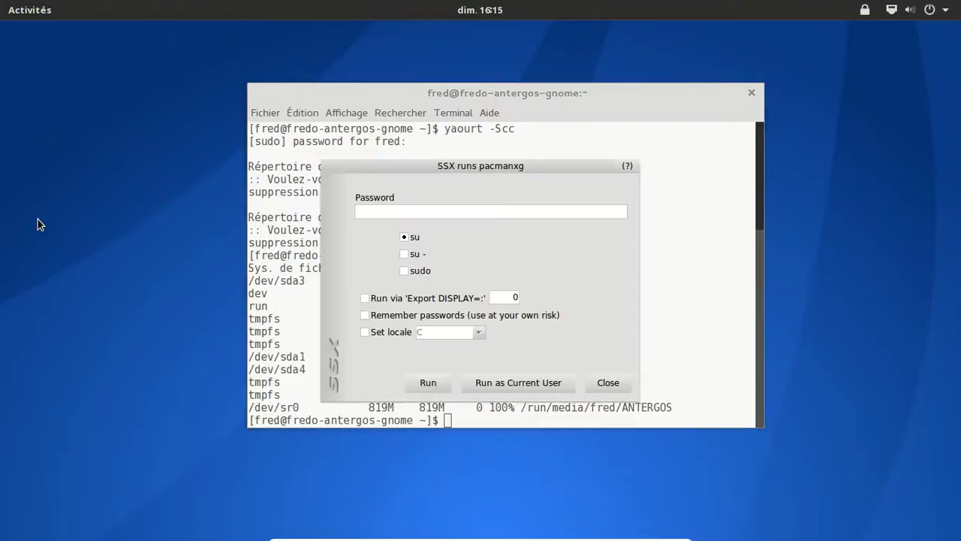
type("********")
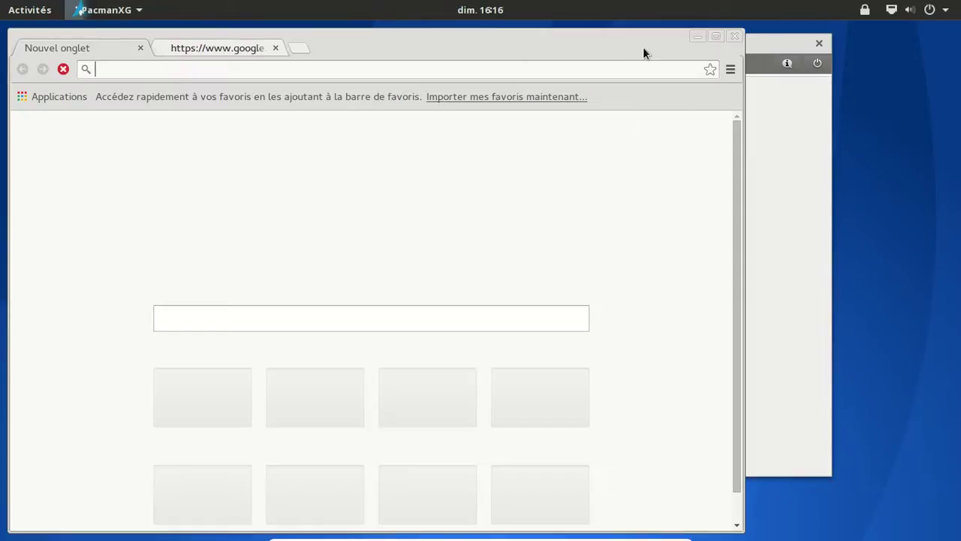
left_click(690, 36)
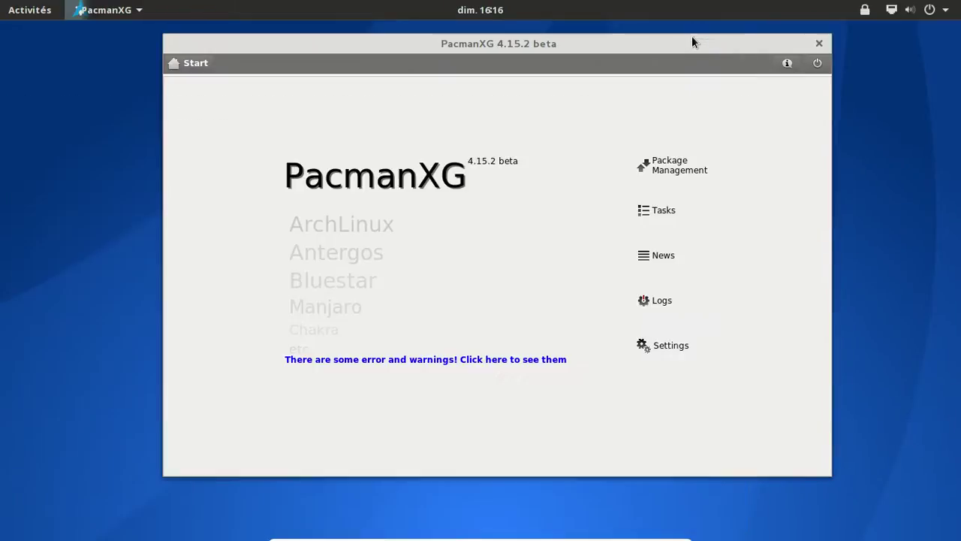
Step: Open PacmanXG's package management and search all packages for gnome-extra
left_click(692, 173)
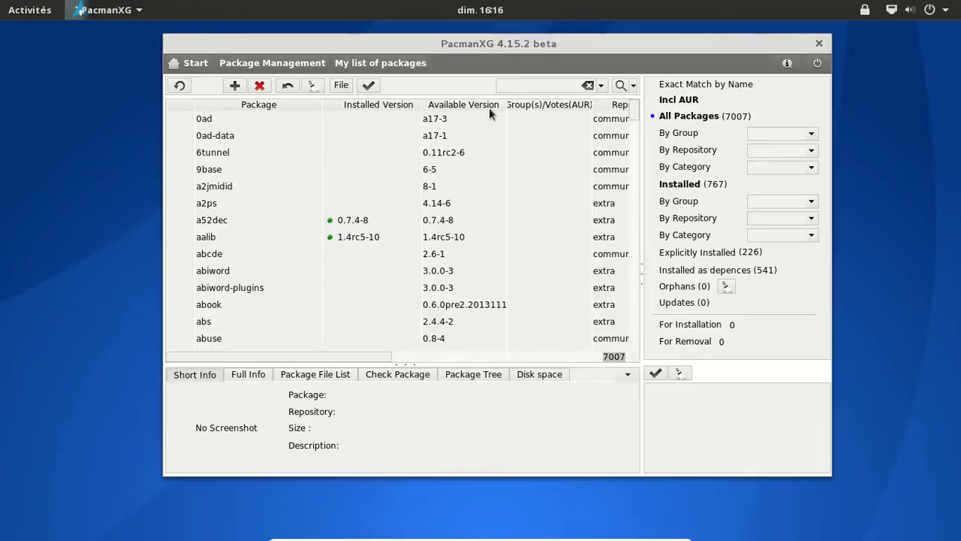
type("fw")
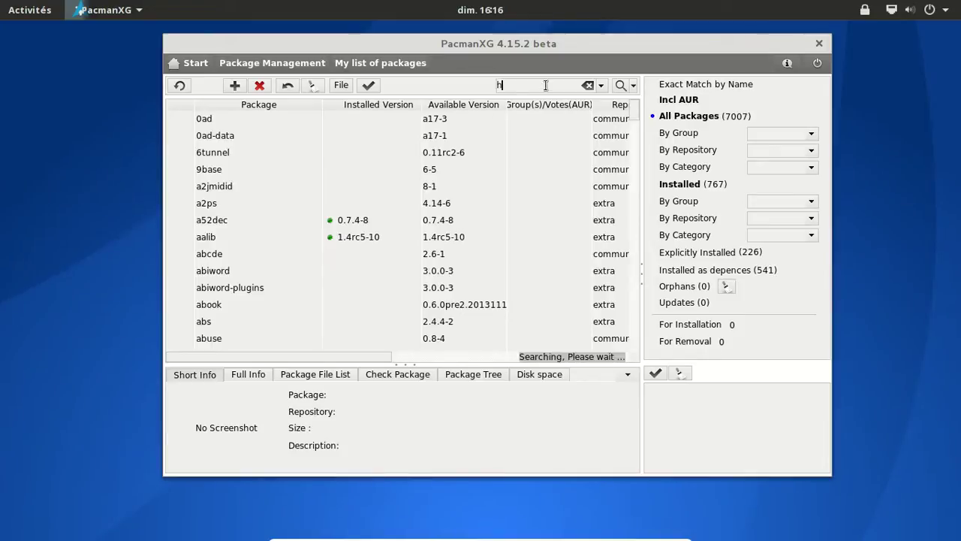
key("BackSpace")
key("BackSpace")
type("gnome-exte")
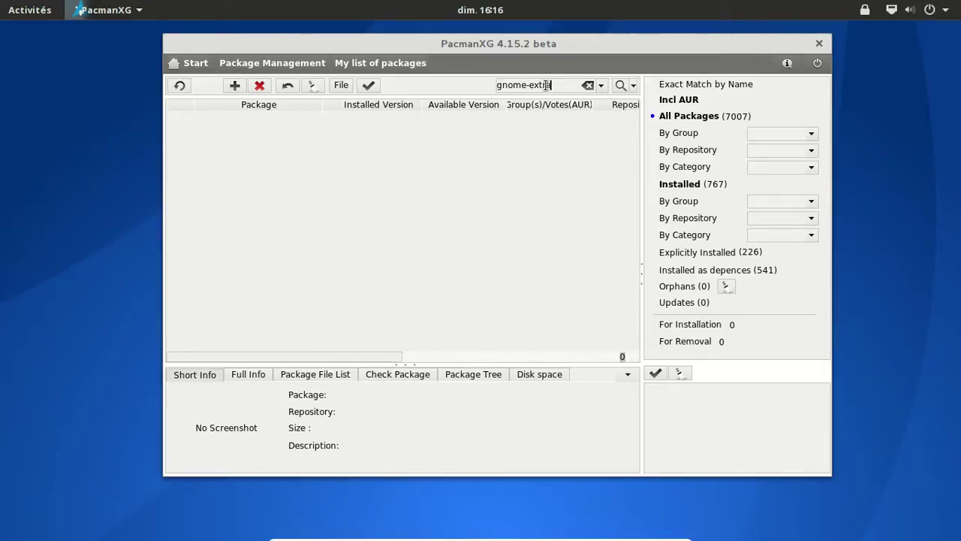
Step: Shorten the package search to gnome and show the short info of the accerciser package
triple_click(546, 85)
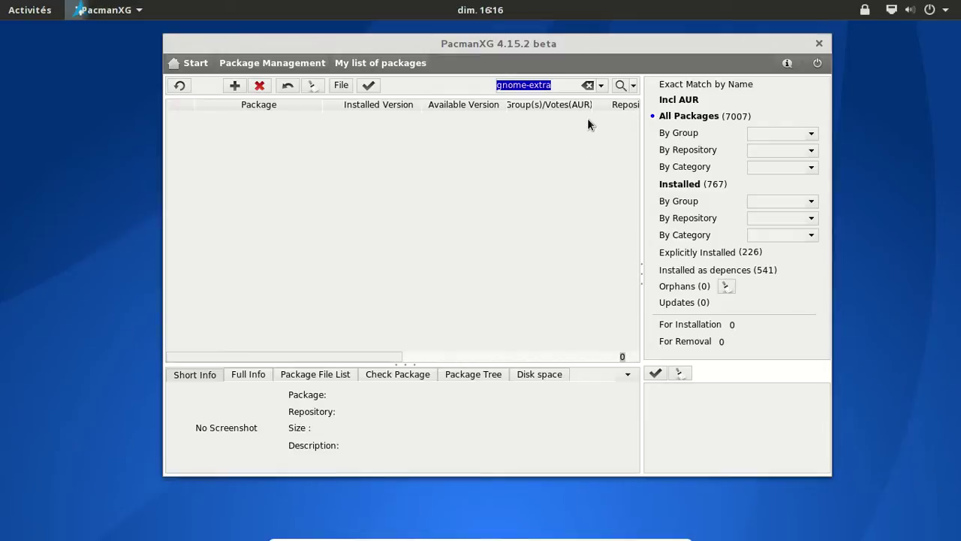
left_click(562, 85)
key("BackSpace")
key("BackSpace")
key("BackSpace")
key("BackSpace")
key("BackSpace")
key("BackSpace")
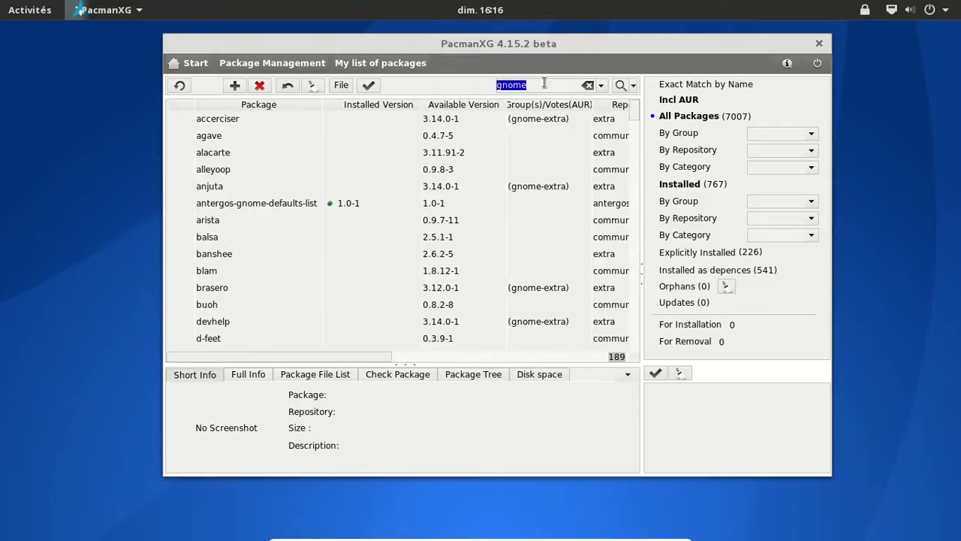
left_click(569, 120)
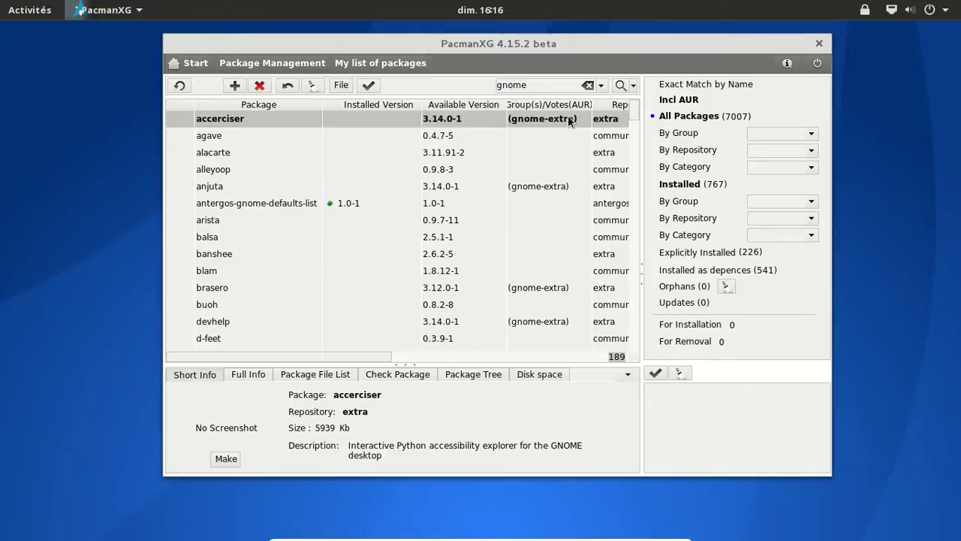
Step: Show the short info of the brasero package and examine the gnome search results, including installed versions and groups
left_click(295, 293)
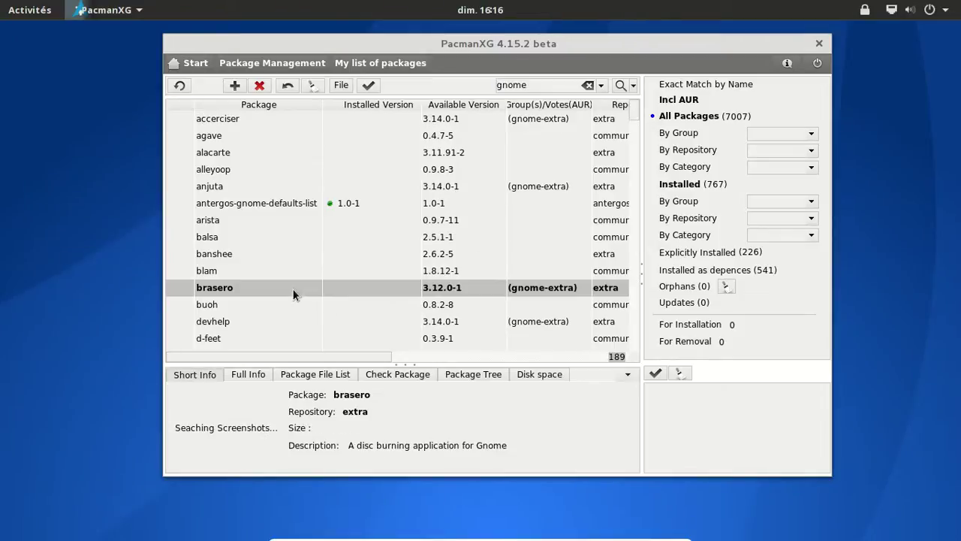
scroll(451, 279, "down", 1)
scroll(359, 295, "down", 2)
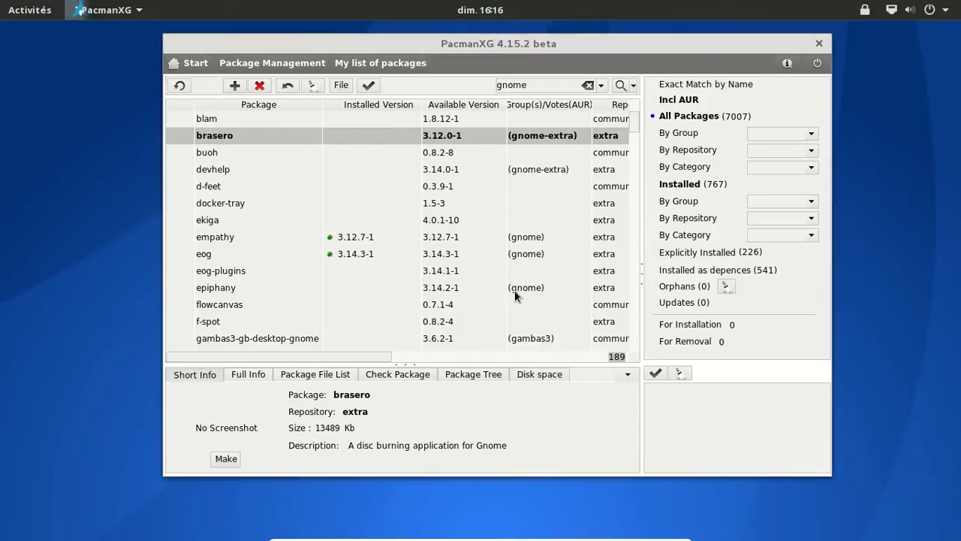
scroll(537, 301, "down", 8)
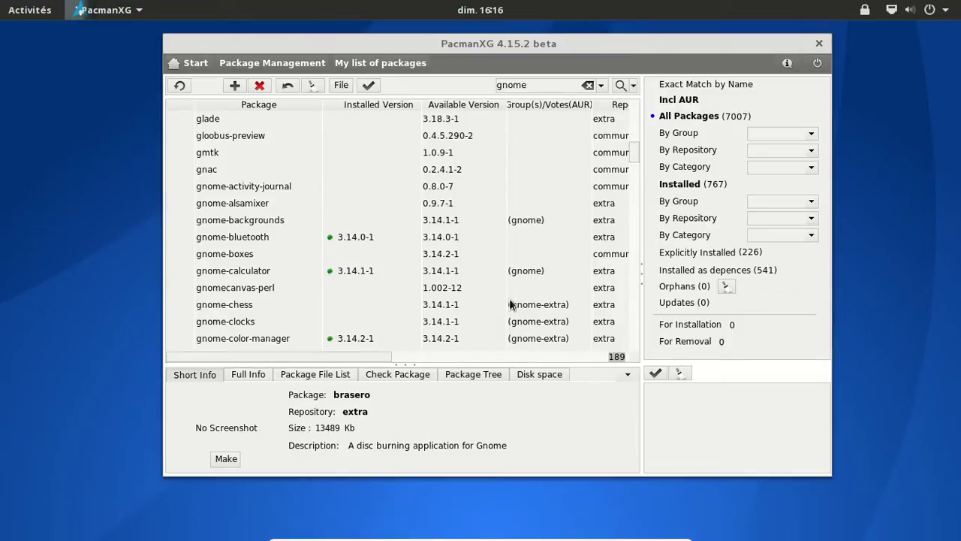
scroll(509, 304, "down", 5)
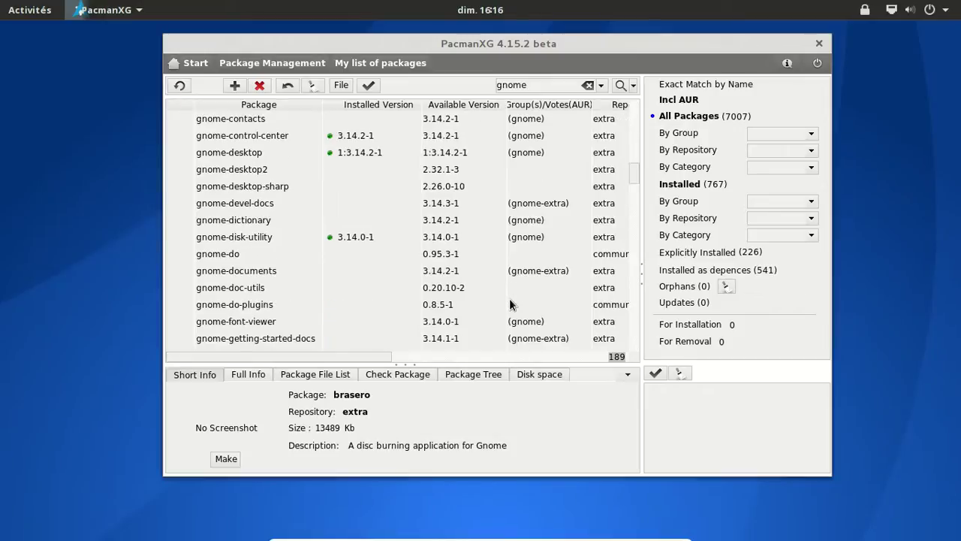
scroll(510, 304, "down", 7)
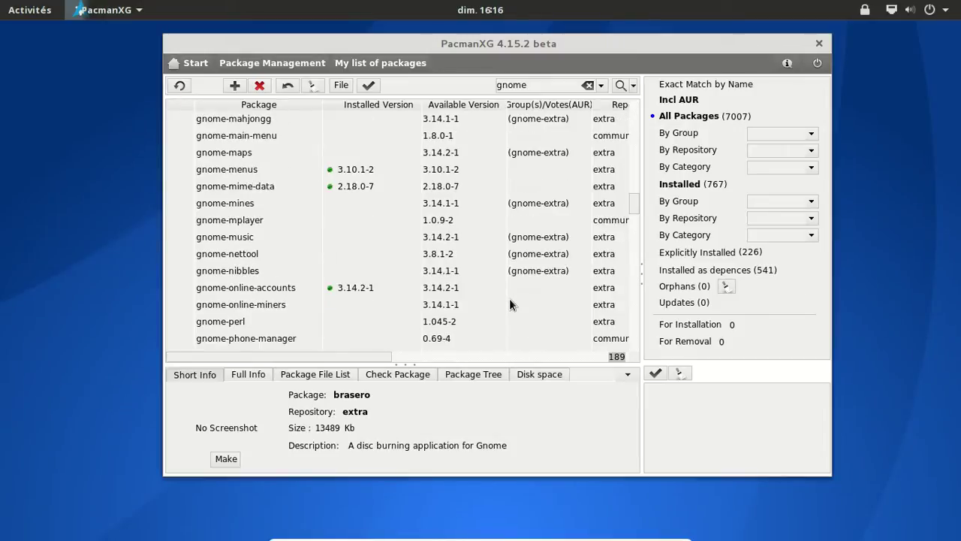
scroll(509, 304, "down", 3)
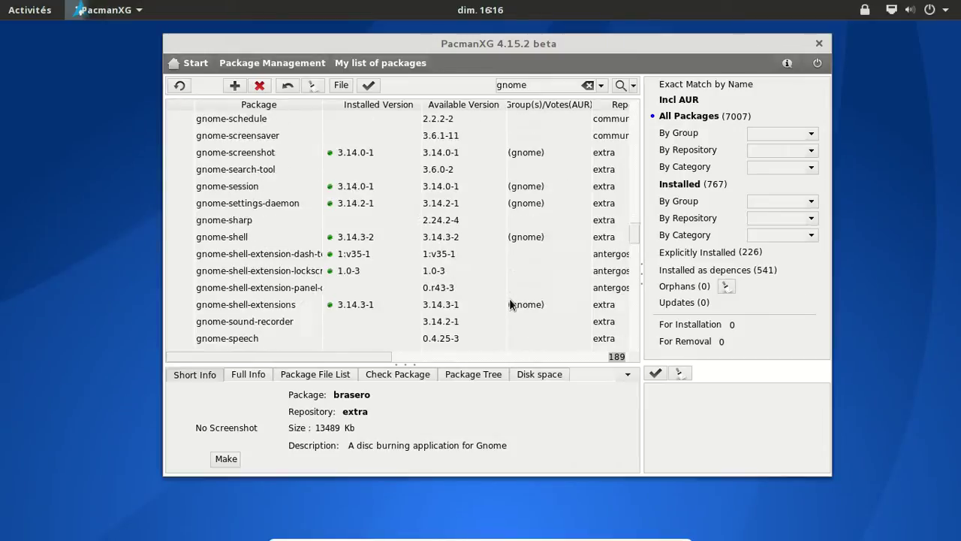
scroll(510, 303, "down", 2)
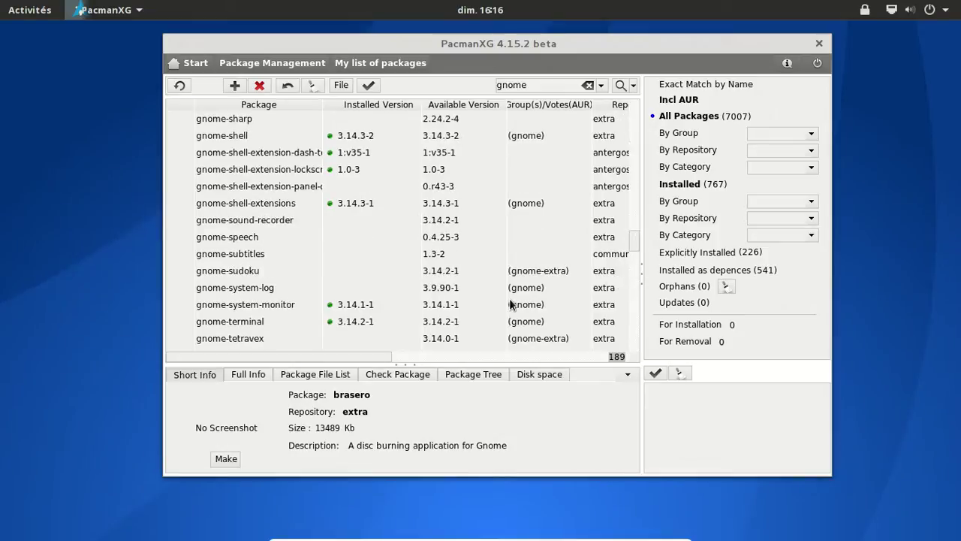
scroll(509, 303, "down", 2)
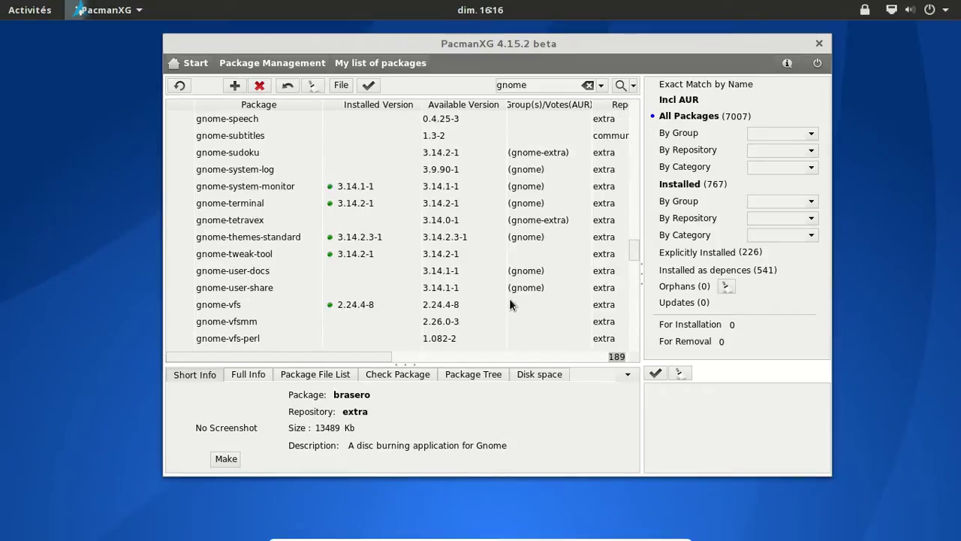
scroll(509, 304, "down", 2)
scroll(509, 304, "down", 8)
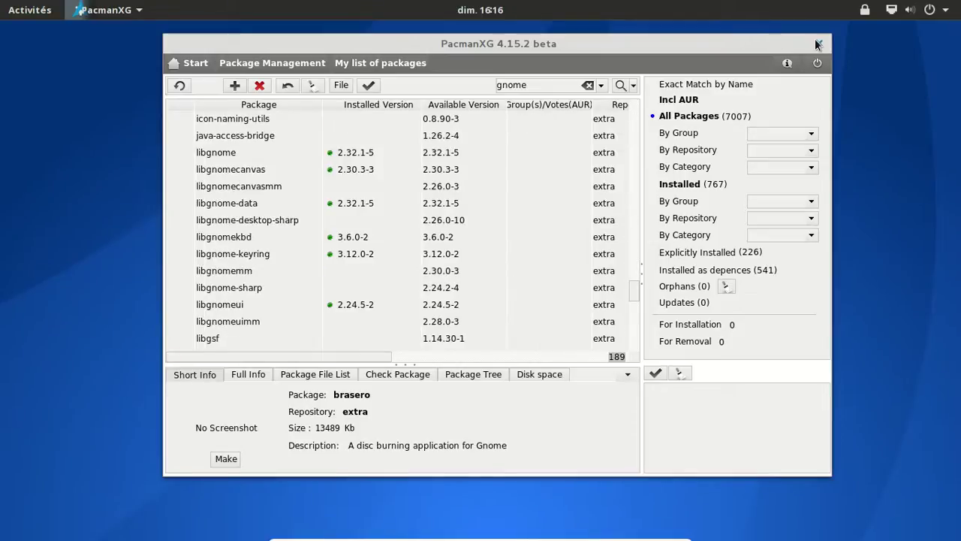
Step: View PacmanXG's program information page and close PacmanXG
left_click(791, 66)
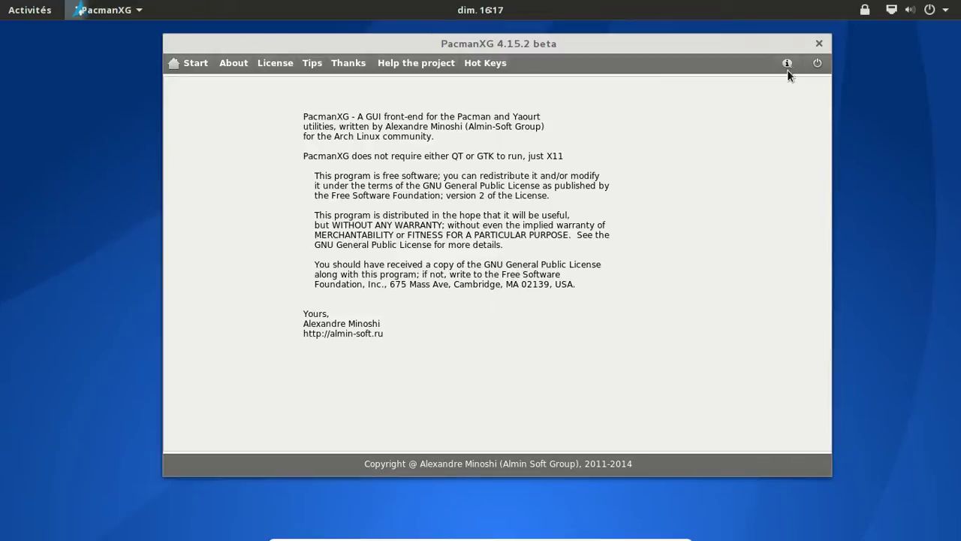
left_click(818, 46)
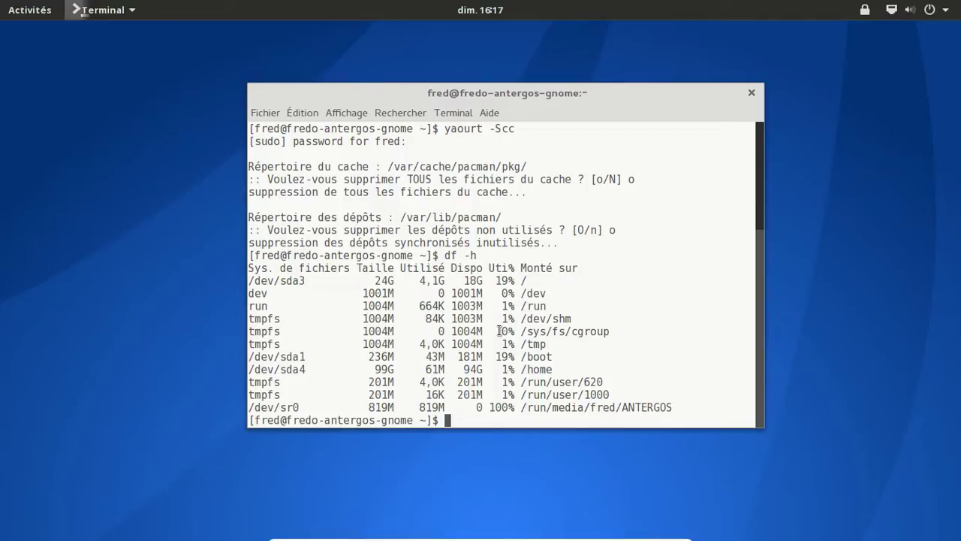
Step: Check for system and AUR updates with yaourt -Syua and exit the terminal session
type("yaourt -Syua")
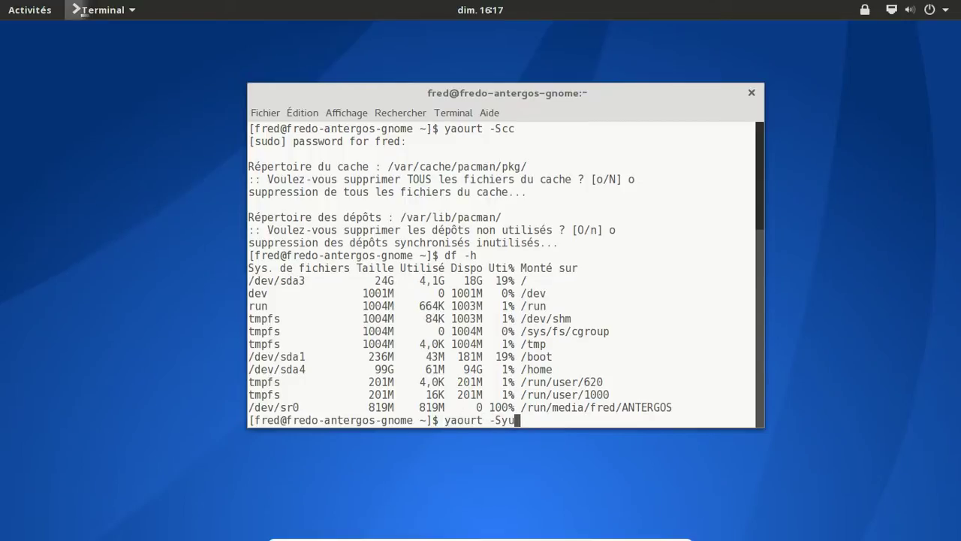
key("Return")
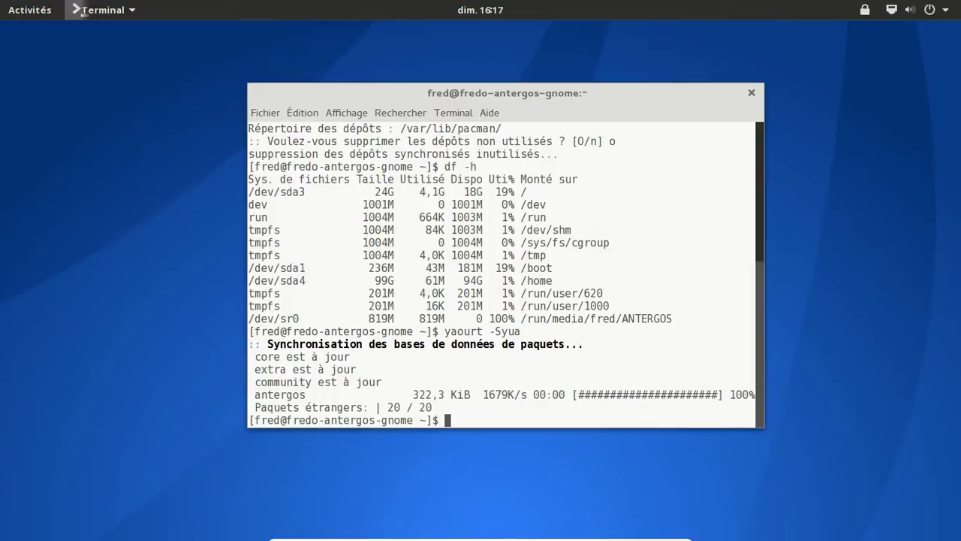
type("exit")
key("Return")
Step: Switch to the open Chromium window, view its À propos page with the version information, and close the browser
key("super")
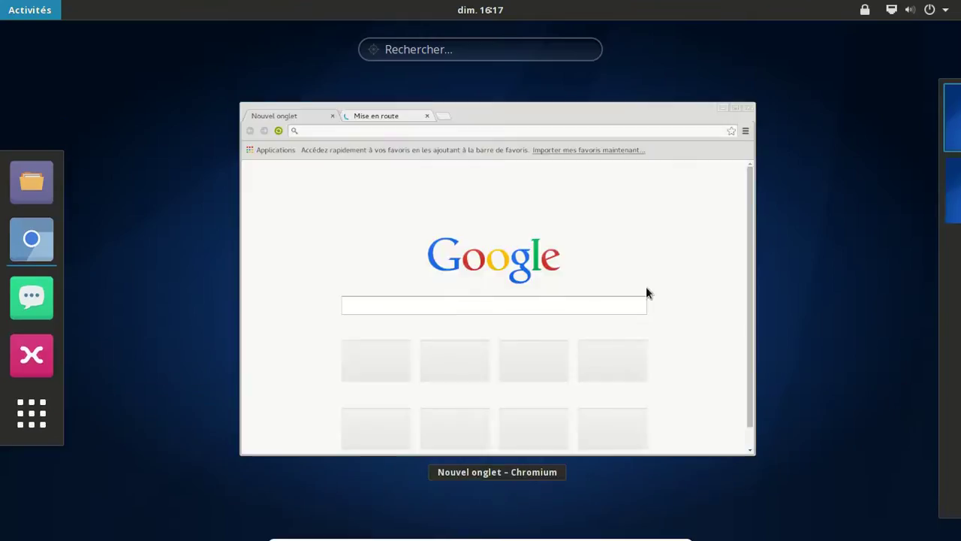
left_click(362, 240)
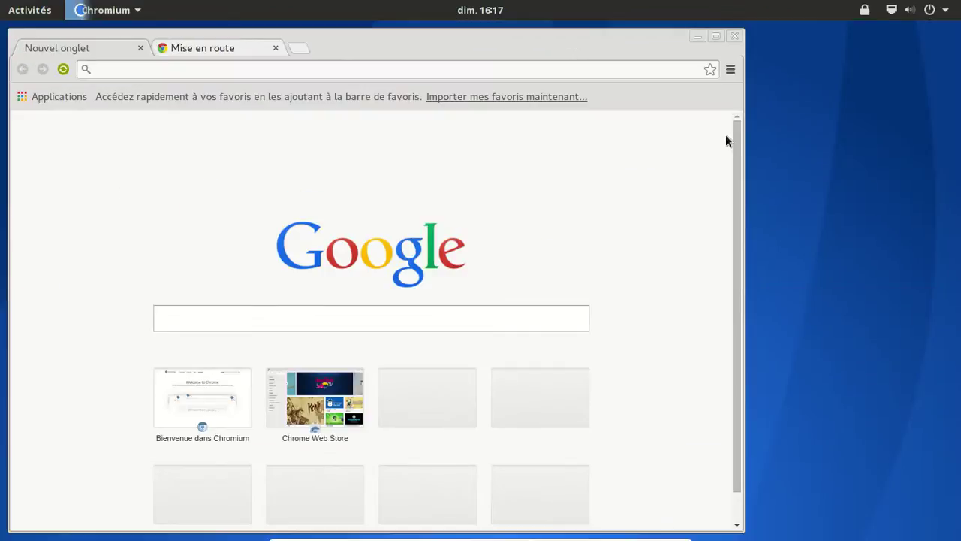
left_click(730, 69)
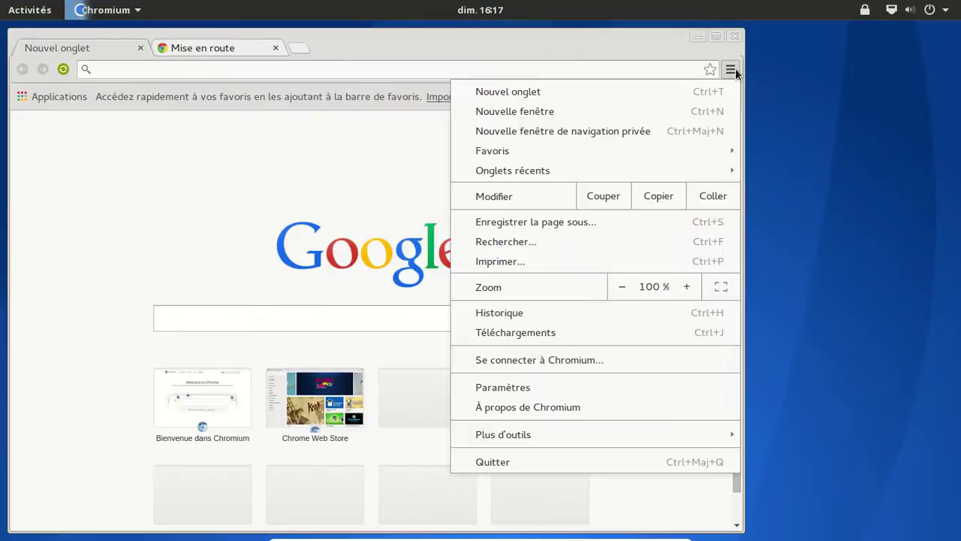
left_click(590, 409)
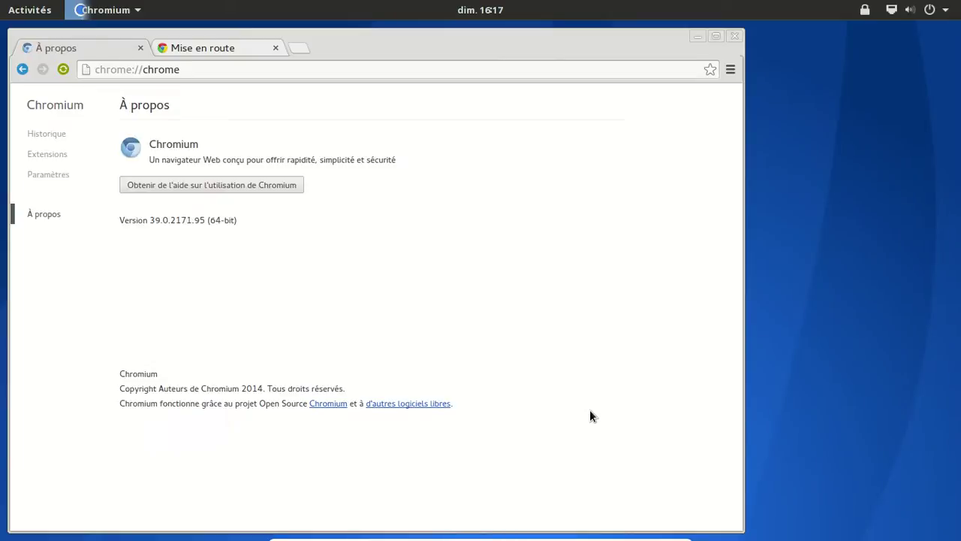
left_click(736, 35)
Step: Start Chromium again and LibreOffice Writer from the full application list, closing the Chromium window while Writer loads
key("super")
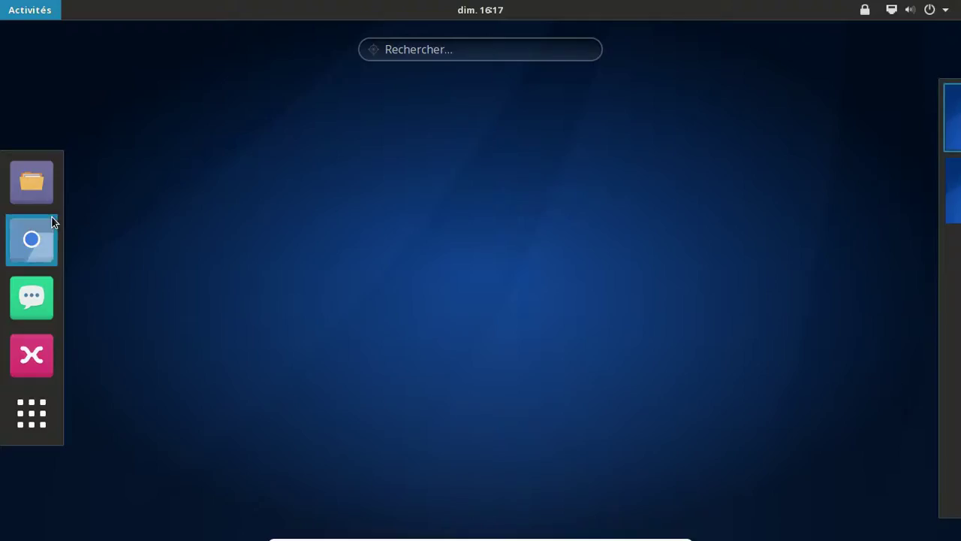
left_click(32, 240)
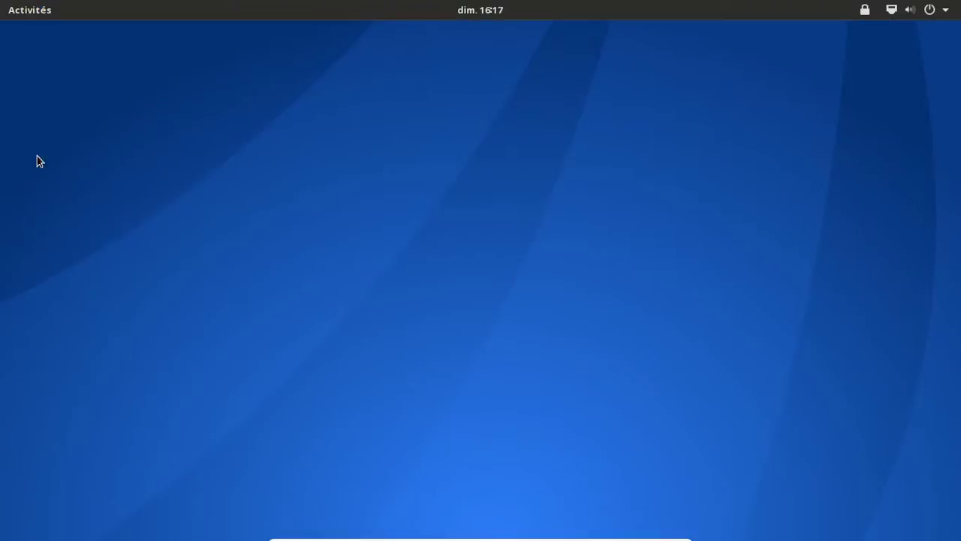
key("super")
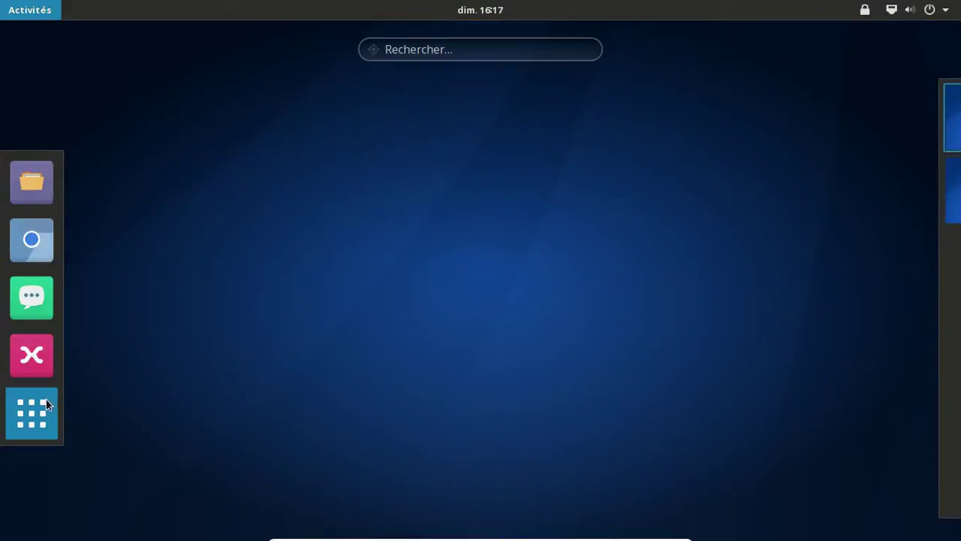
left_click(46, 405)
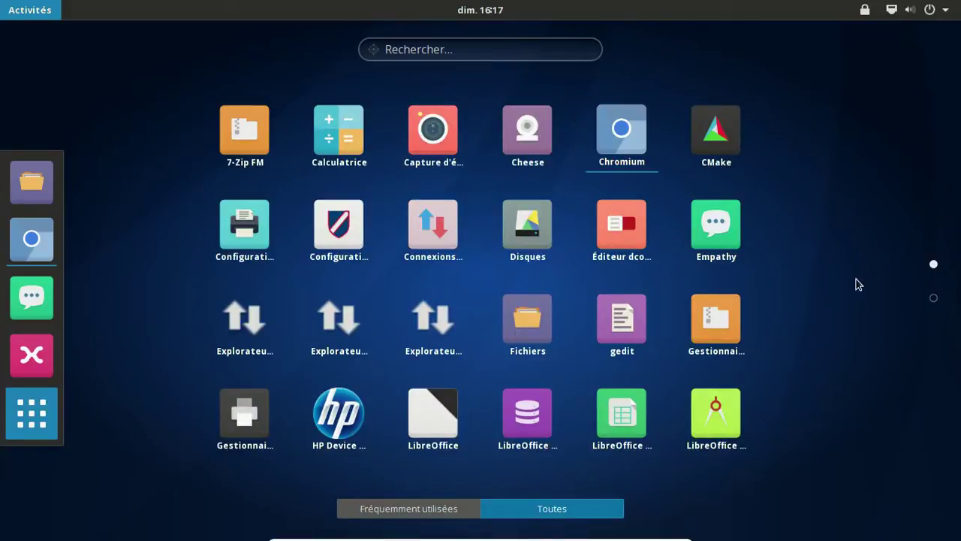
scroll(858, 283, "down", 1)
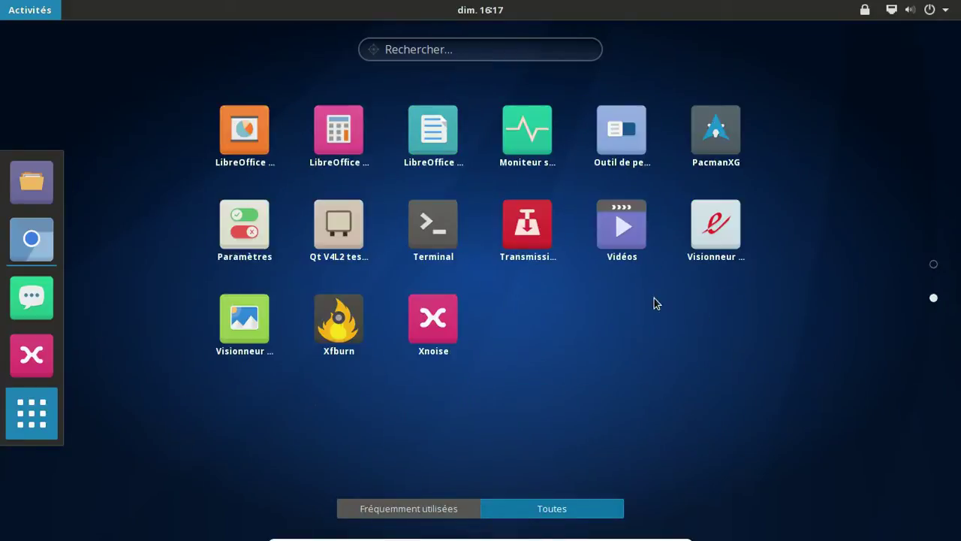
left_click(442, 145)
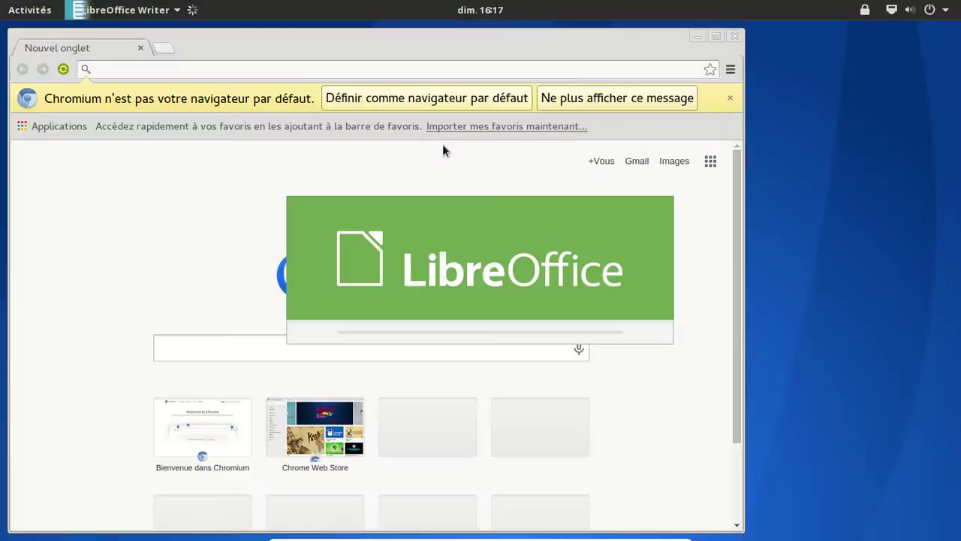
left_click(734, 36)
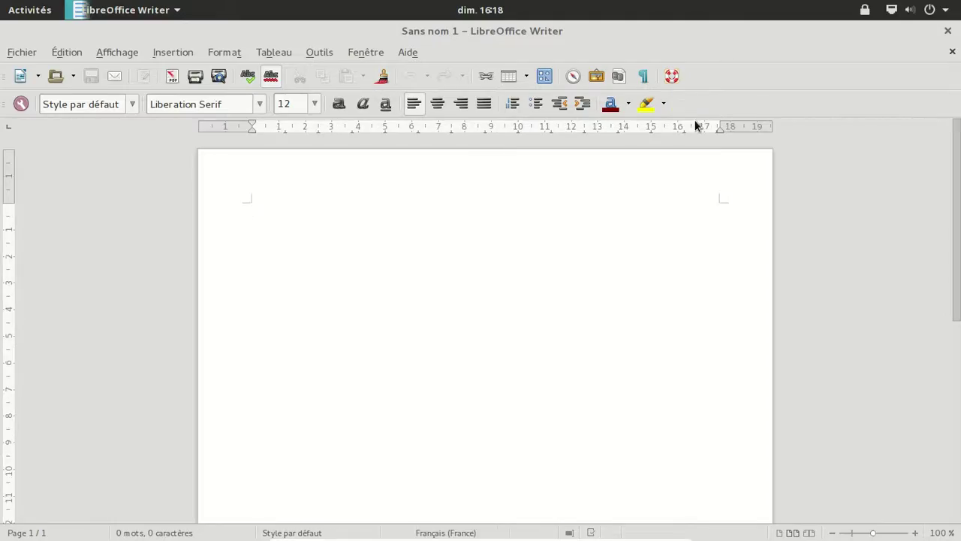
Step: View the version information in À propos de LibreOffice, dismiss it and close Writer
left_click(409, 52)
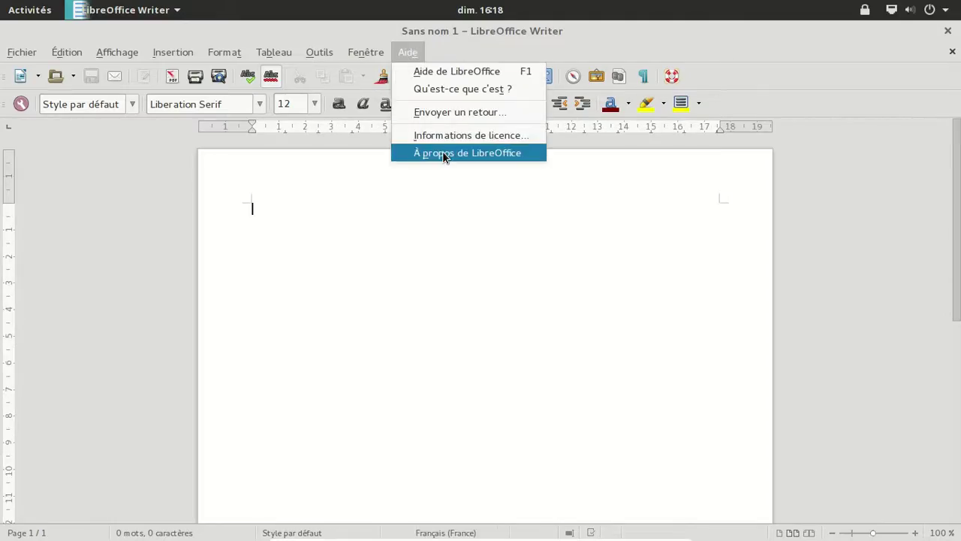
left_click(443, 153)
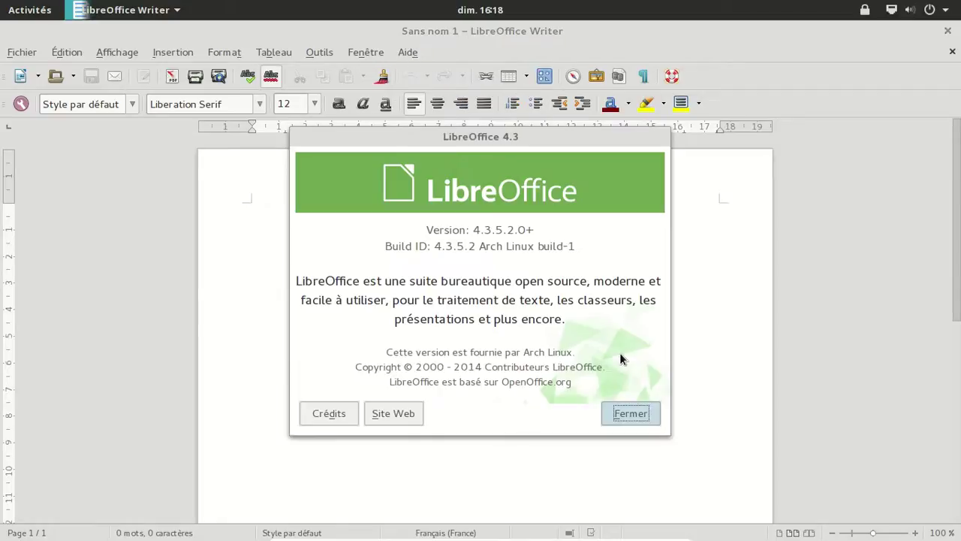
left_click(634, 412)
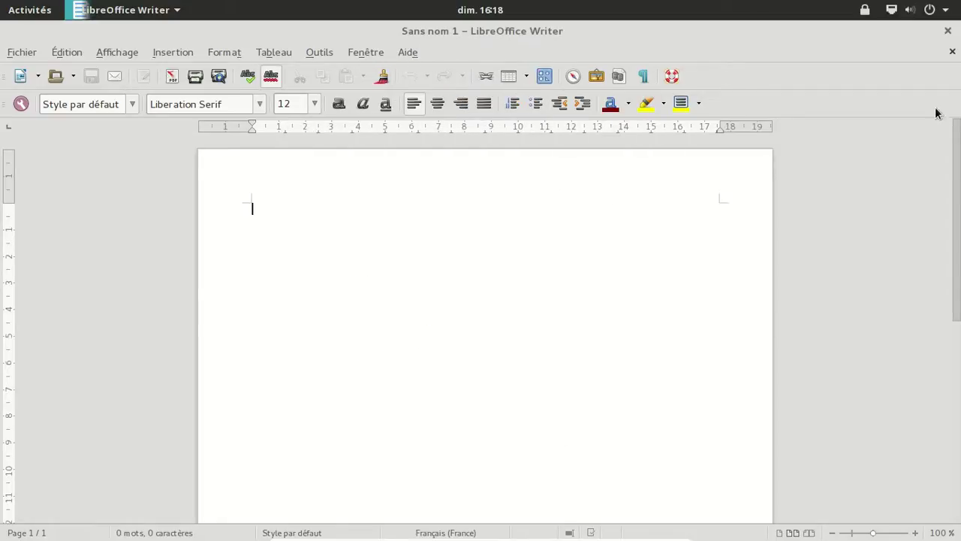
left_click(947, 31)
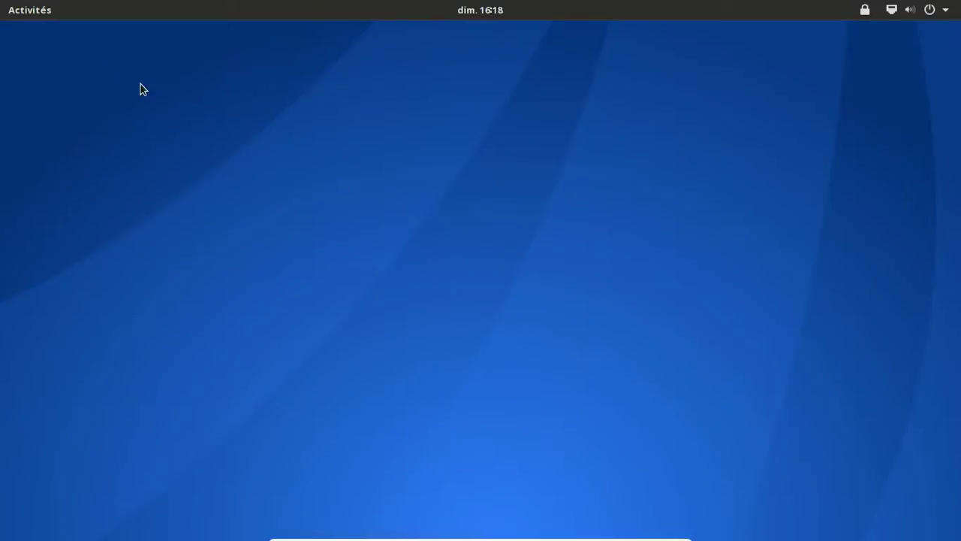
Step: Search the activities overview for term and open the Terminal
left_click(30, 10)
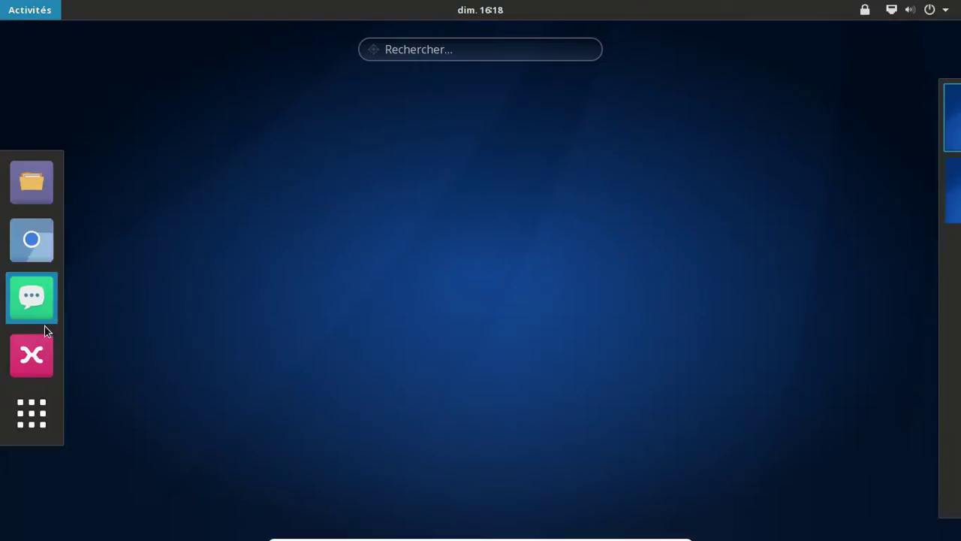
left_click(406, 51)
type("term")
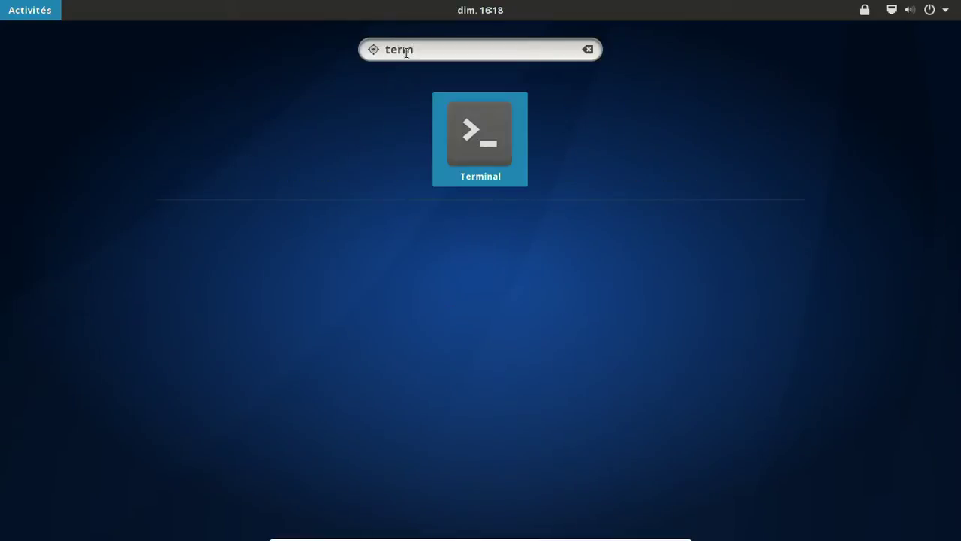
key("Return")
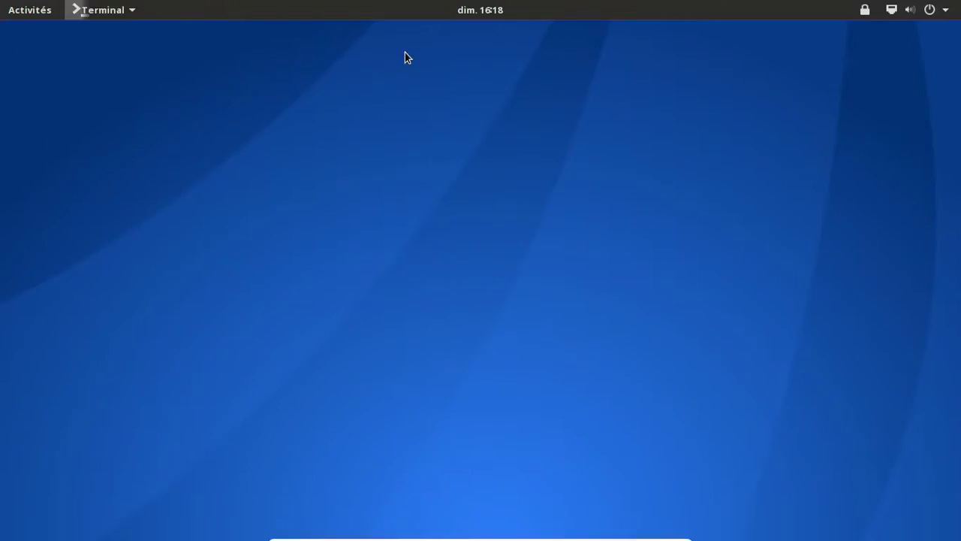
Step: Uninstall pacmanxg4 and its unneeded dependencies with yaourt -Rcs pacmanxg4, entering the sudo password and accepting the removal
type("yao")
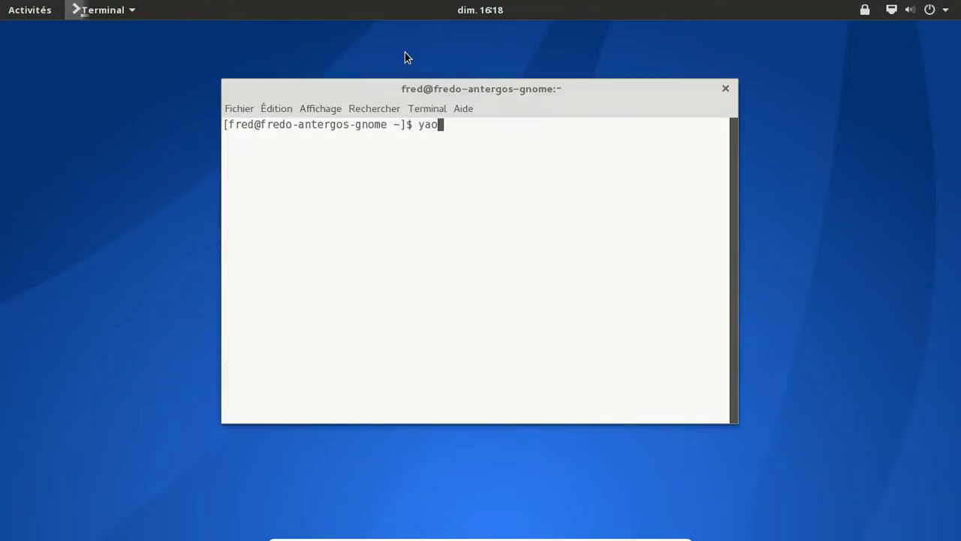
type("urt -Rcs pacman")
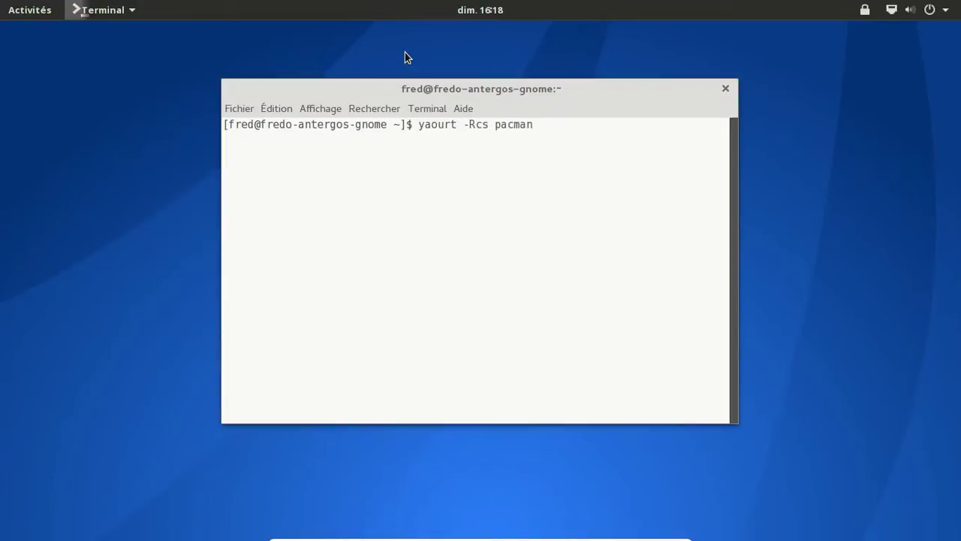
type("xg4")
key("Return")
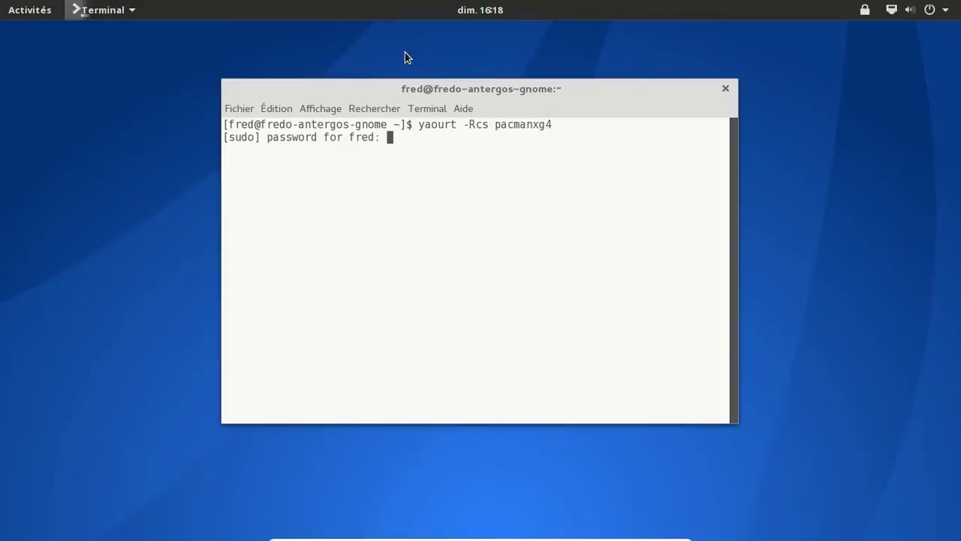
key("Return")
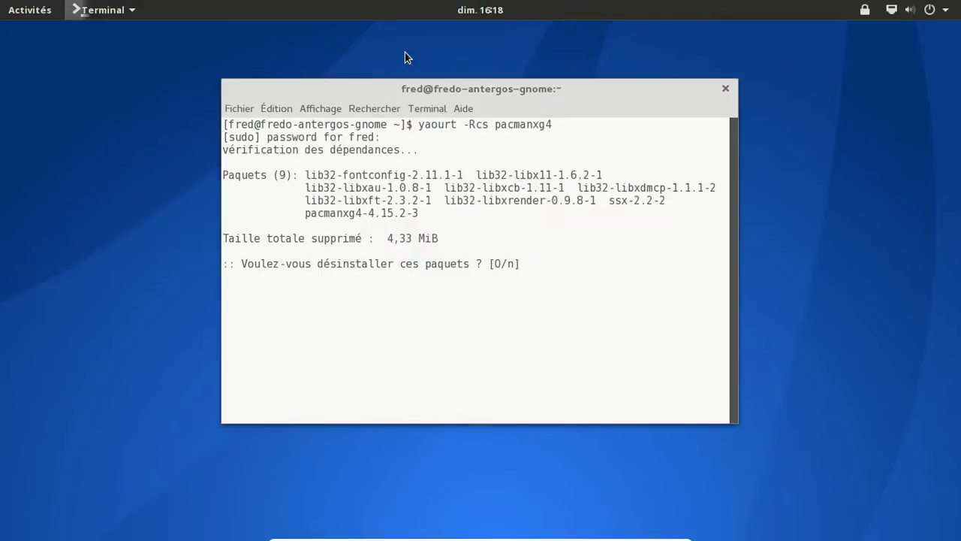
key("Return")
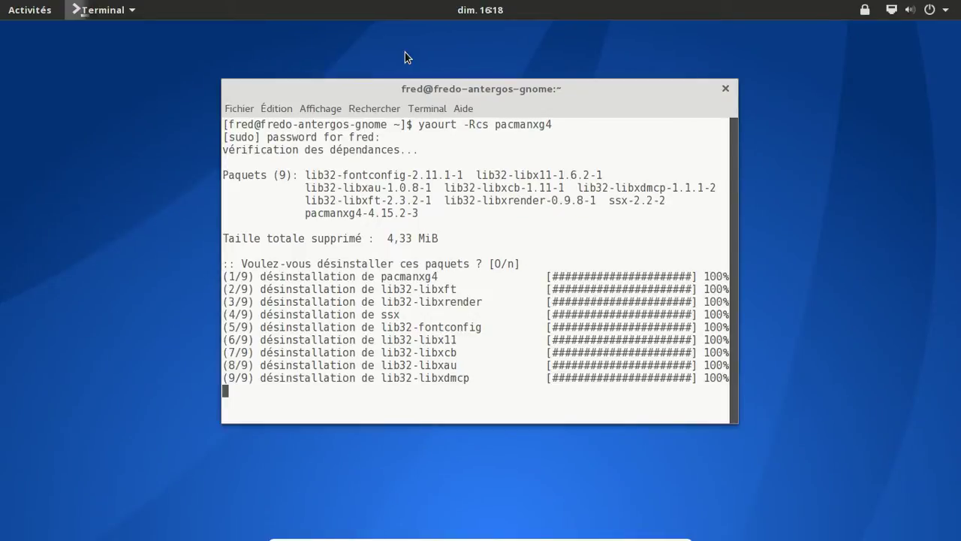
Step: Search the repositories and the AUR for pamac with yaourt -Ss pamac
type("yaourt ")
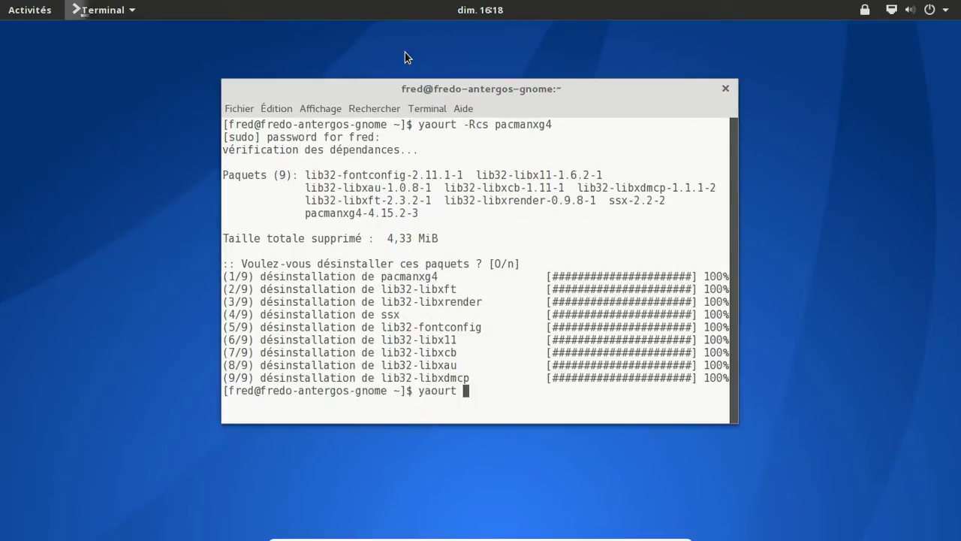
type("-Ss pacm")
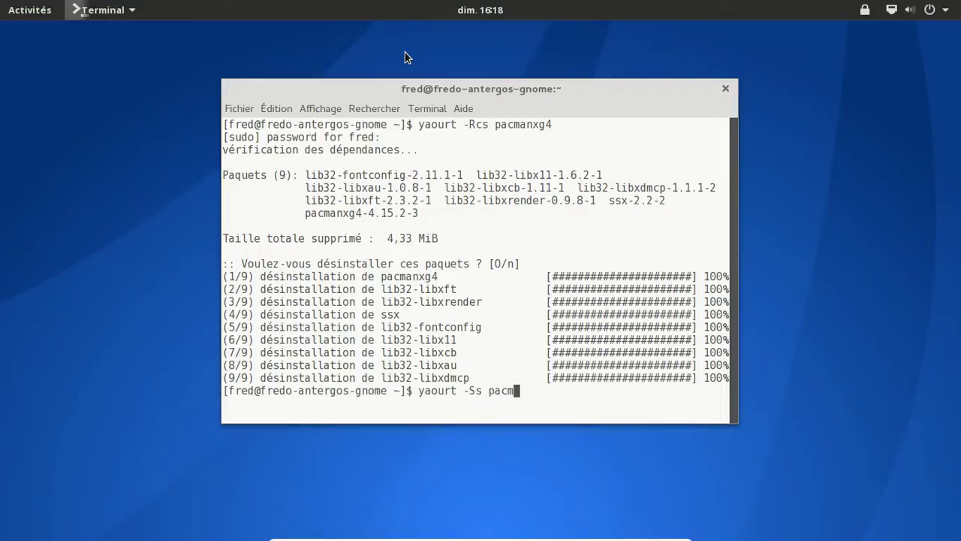
key("BackSpace")
key("BackSpace")
key("BackSpace")
type("amac")
key("Return")
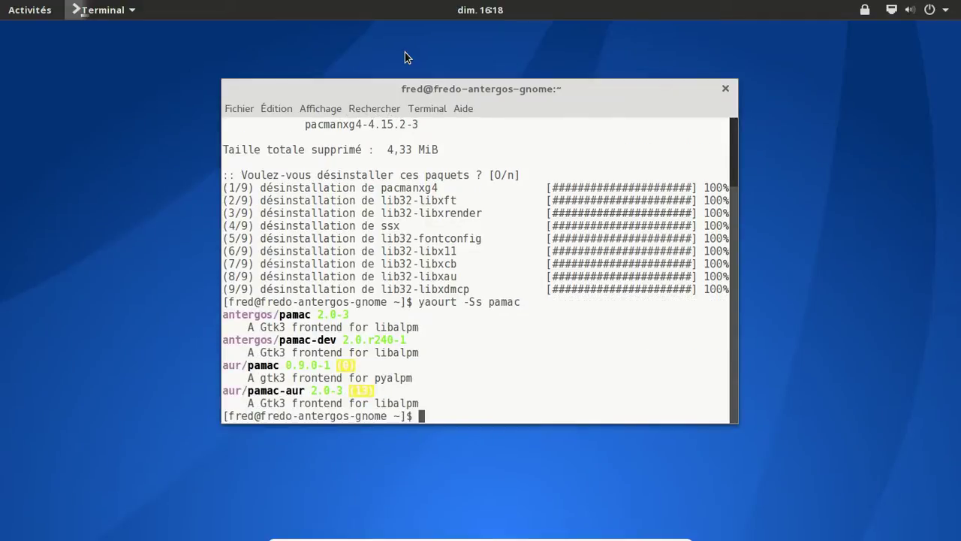
Step: Try to install pamac with yaourt -S pamac, accepting the installation but declining deletion of the downloaded package file
type("yaourt -S ap")
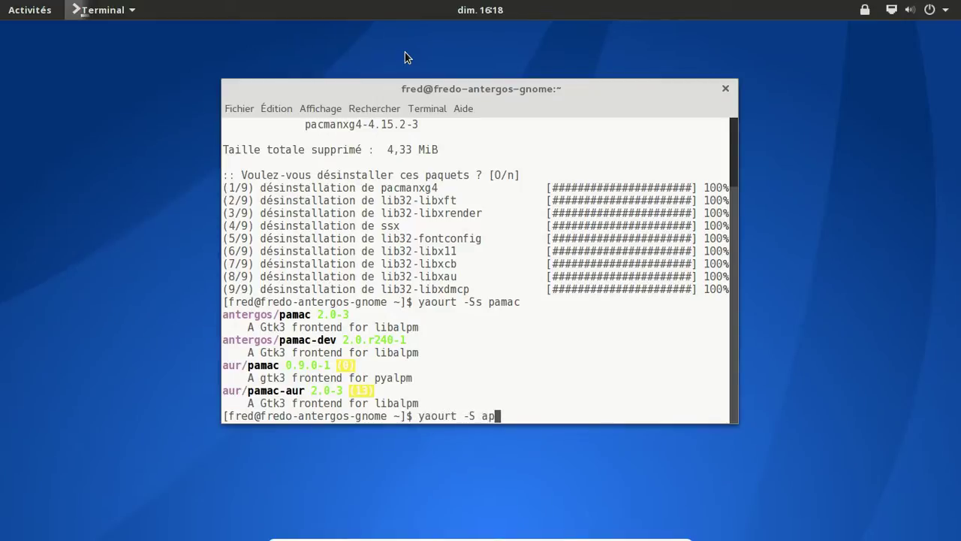
key("BackSpace")
key("BackSpace")
type("pacma")
key("BackSpace")
key("BackSpace")
key("BackSpace")
type("mac")
key("Return")
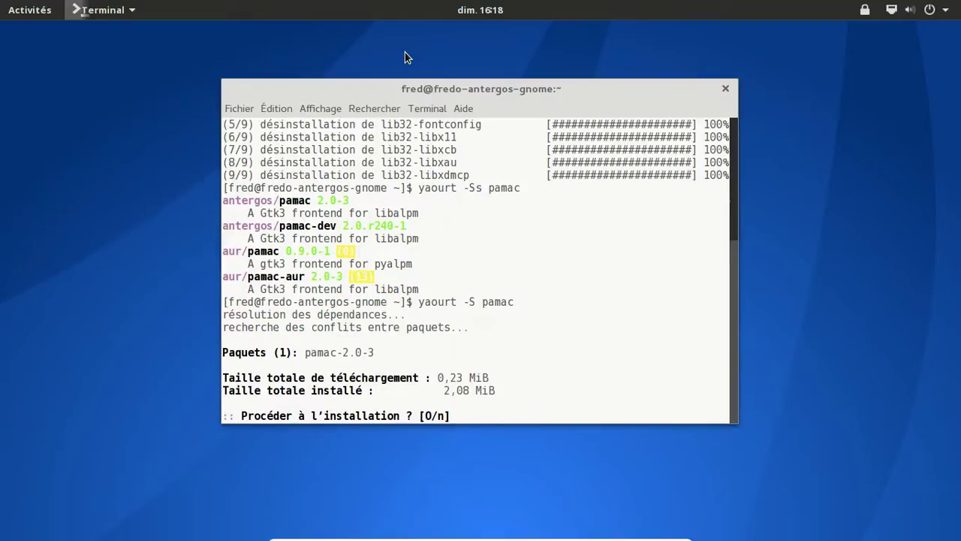
key("Return")
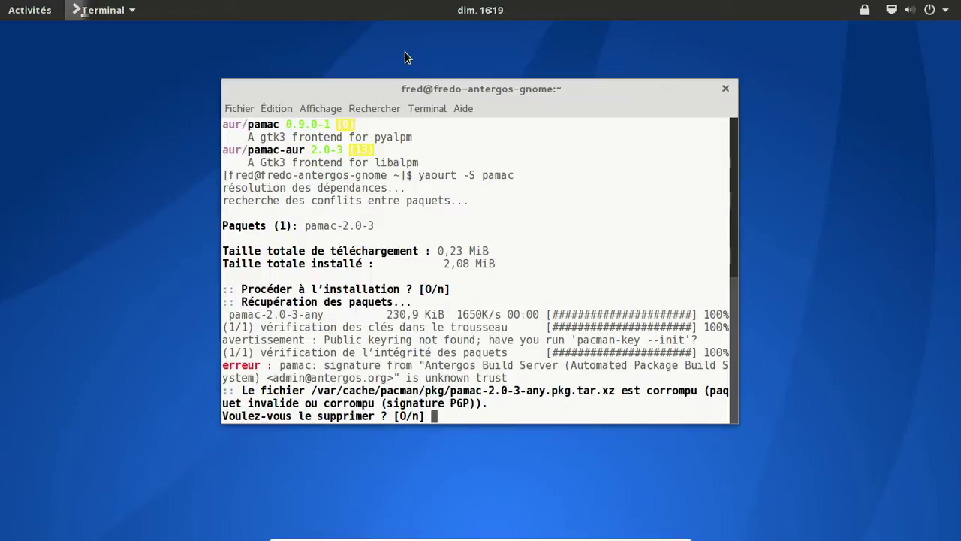
type("n")
key("Return")
Step: Download the pamac-aur build files with yaourt -G pamac-aur and change into the pamac-aur directory
type("yaou")
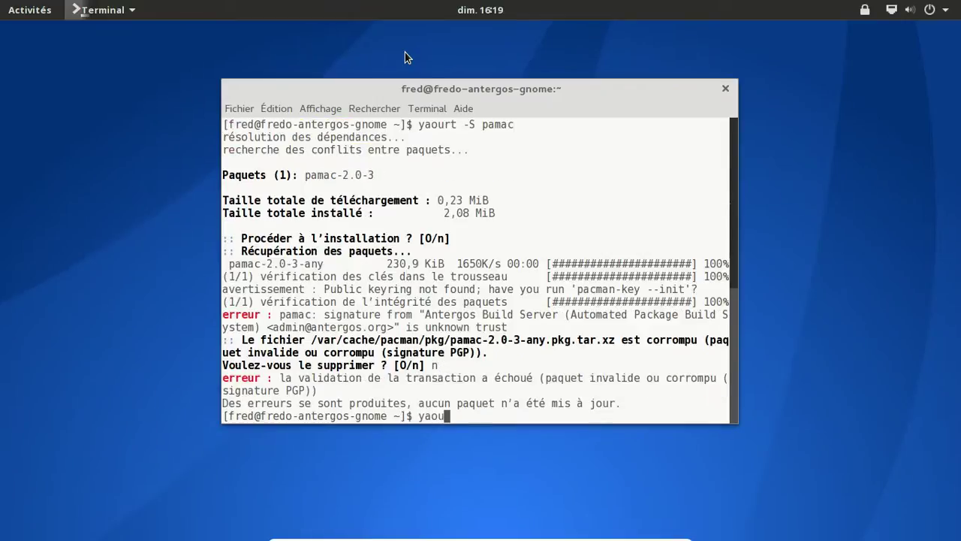
type("rt -G pamac-aur")
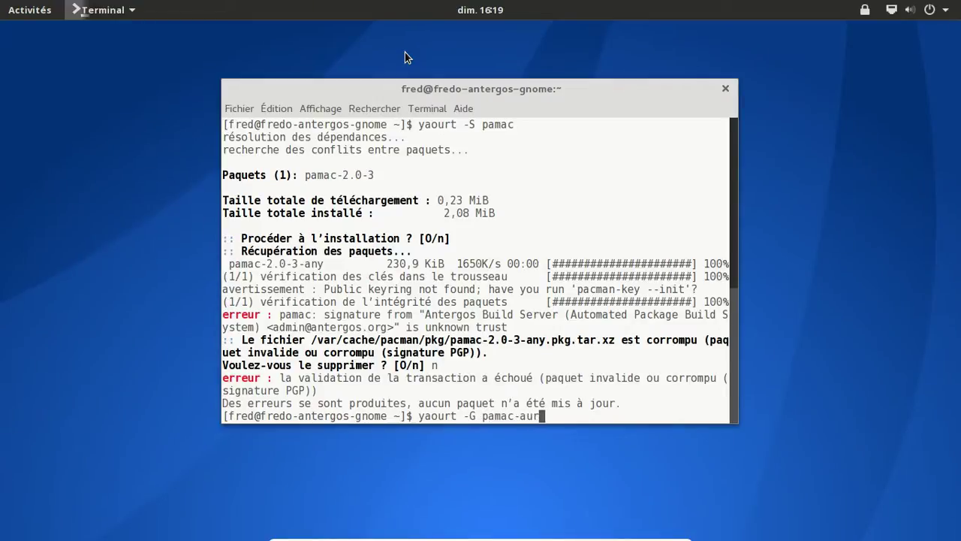
key("Return")
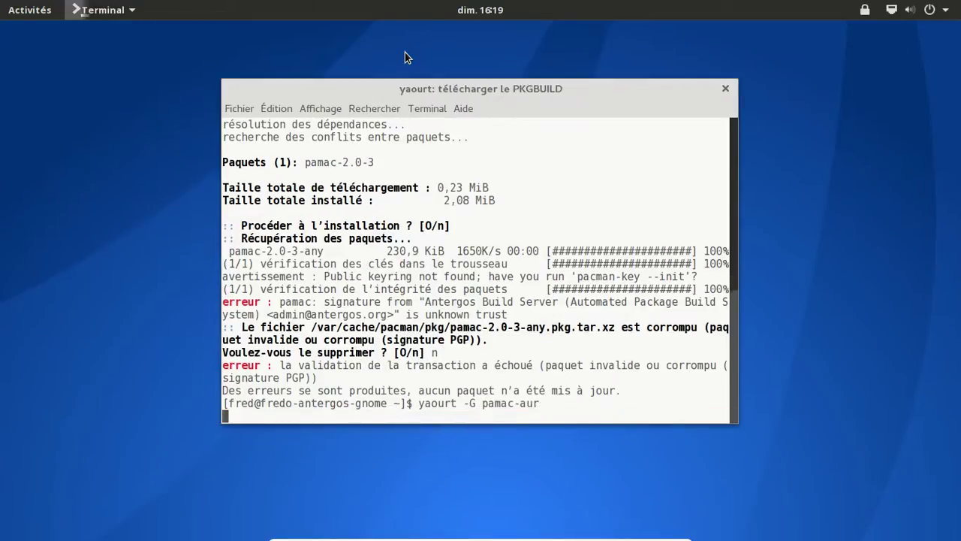
type("cd pacm")
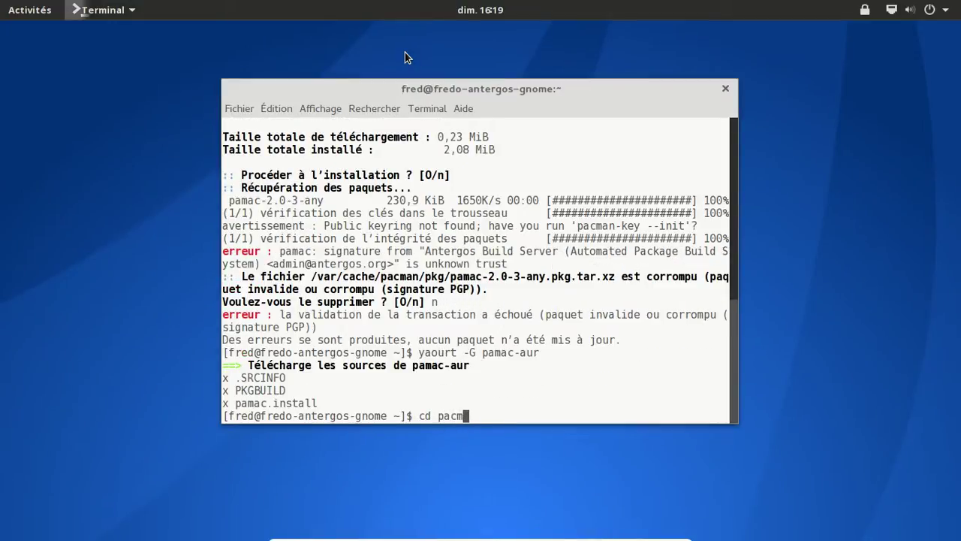
key("BackSpace")
key("BackSpace")
type("mac-")
type("r")
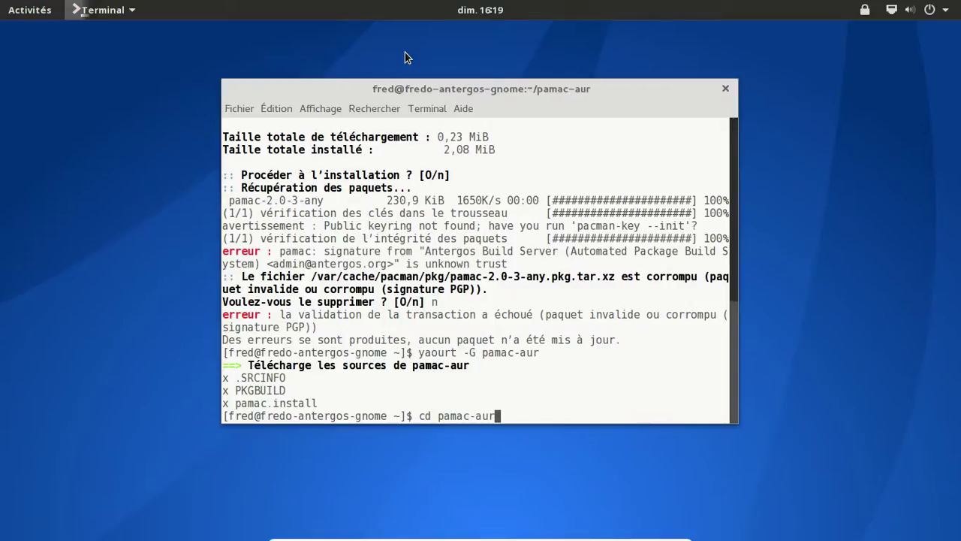
key("Return")
Step: Try to build pamac-aur with makepkg -s, accepting the missing dependencies and the deletion of the itstool and vala package files
type("makepkg -s")
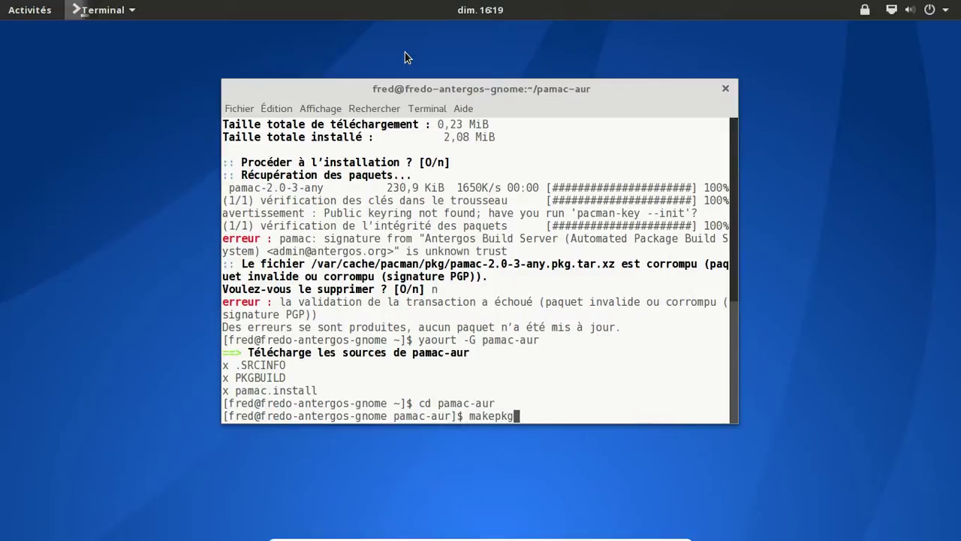
key("Return")
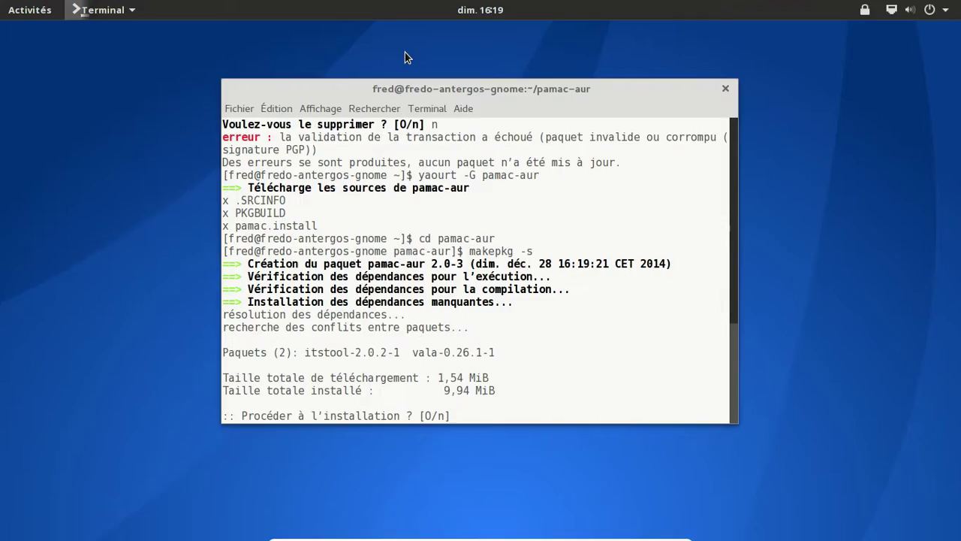
key("Return")
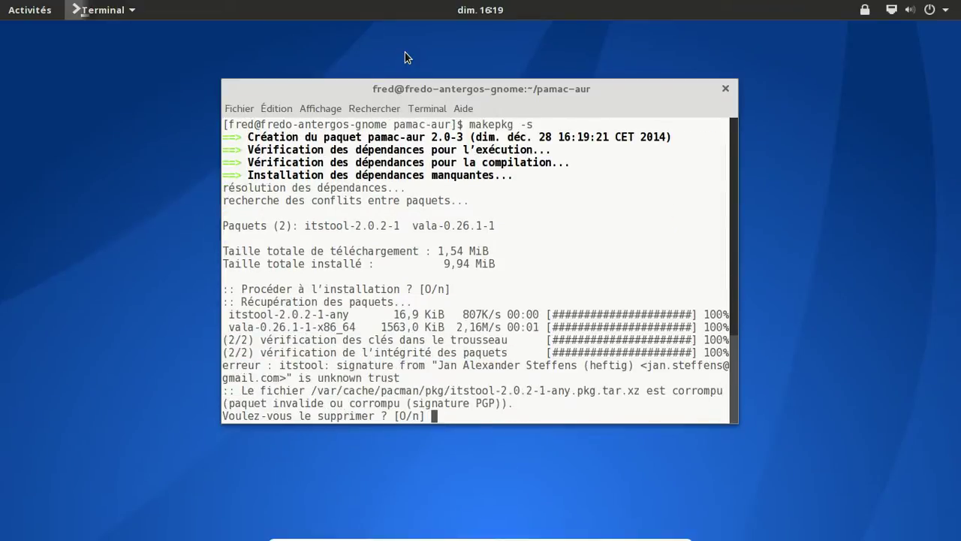
type("o")
key("Return")
type("o")
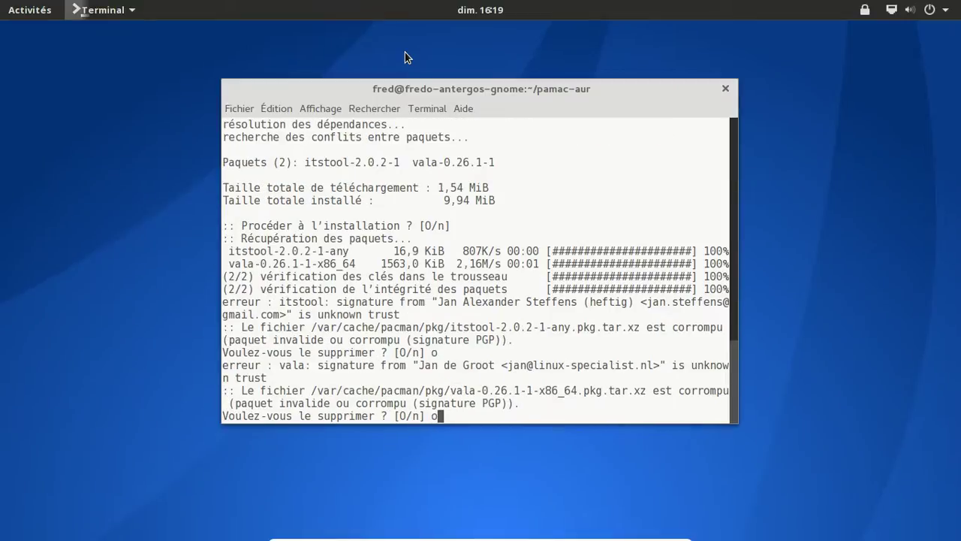
key("Return")
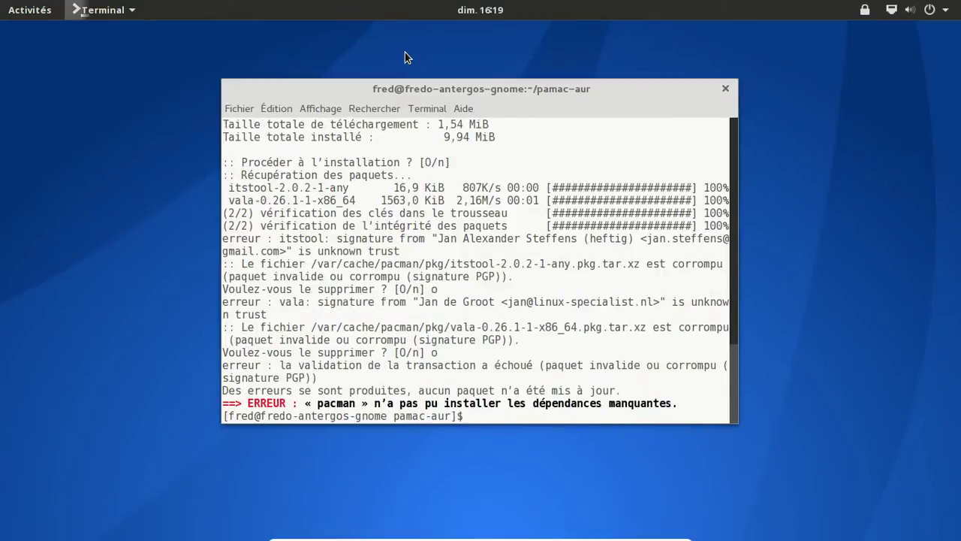
Step: Initialize the pacman keyring with sudo pacman-key --init
type("sudo pacman-ke")
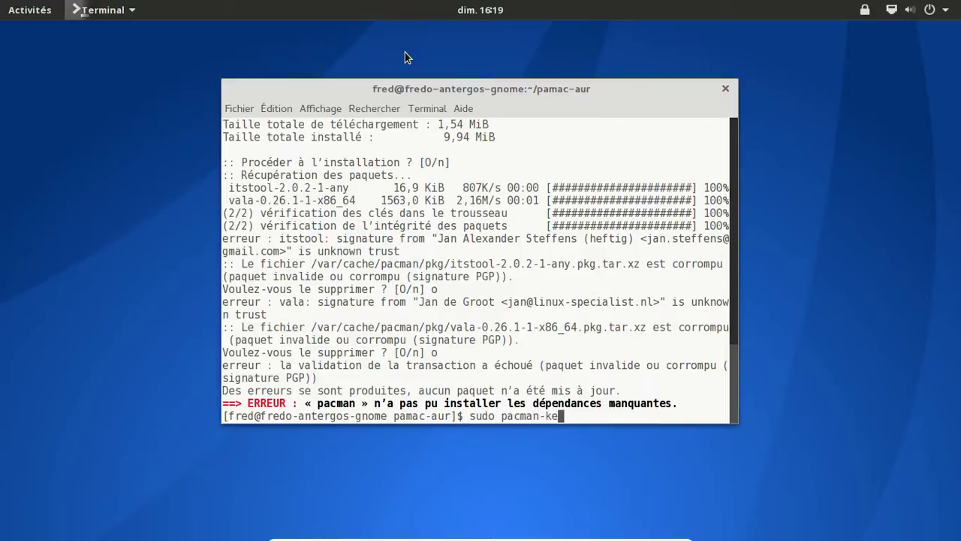
type("y --init")
key("Return")
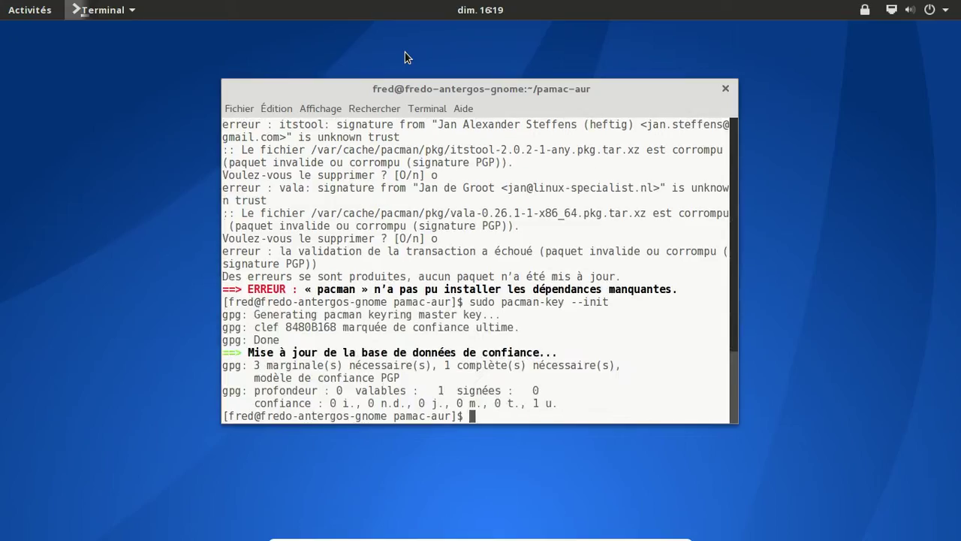
Step: Retry the makepkg -s build of pamac-aur, again accepting the dependencies and deleting both rejected package files
type("makepkg -s")
key("Return")
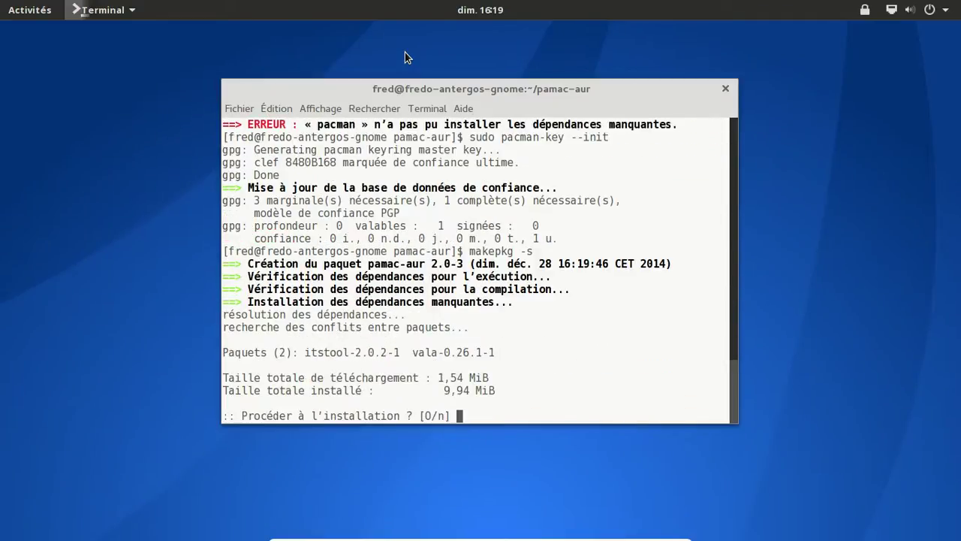
key("Return")
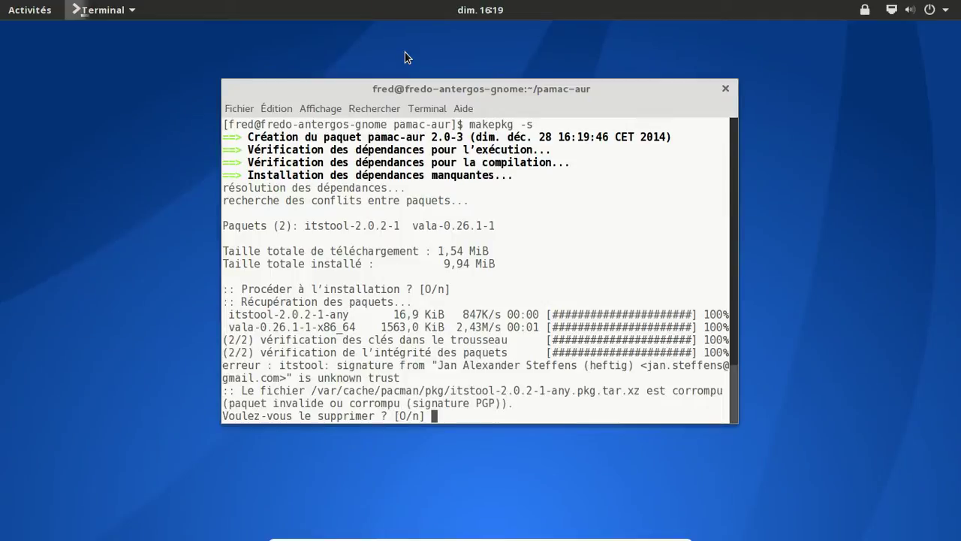
type("o")
key("Return")
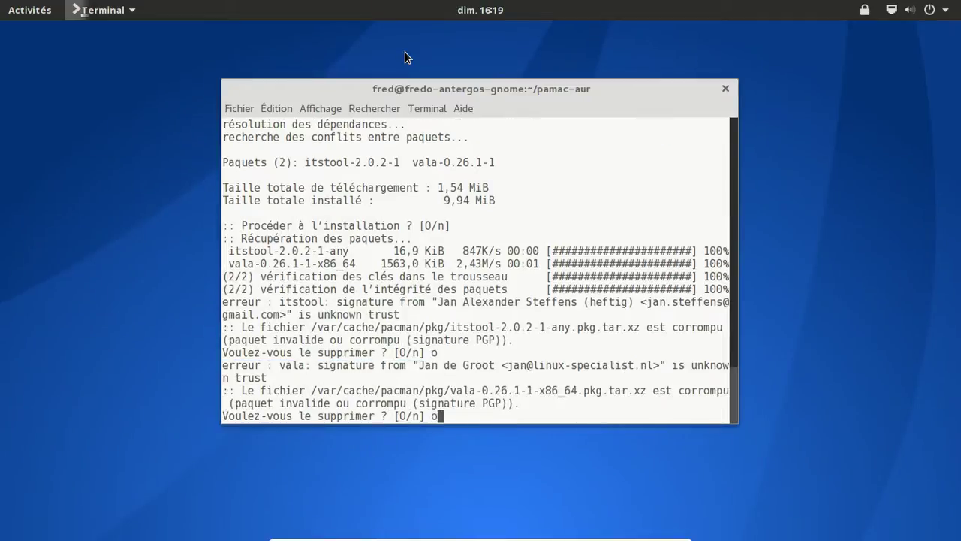
type("o")
key("Return")
Step: Clear the whole package cache and the unused repositories with yaourt -Scc, answering o to both questions
type("yaourt -Scc")
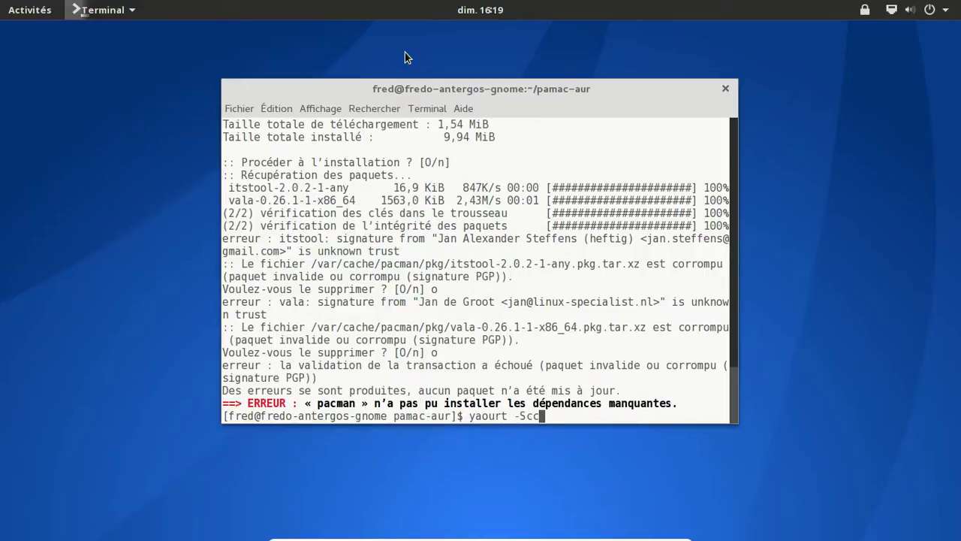
key("Return")
type("o")
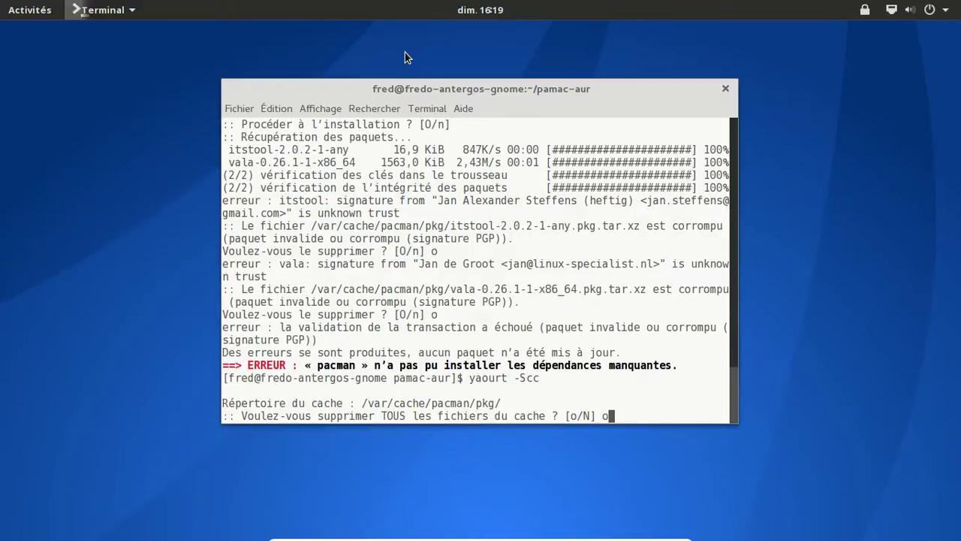
key("Return")
type("o")
key("Return")
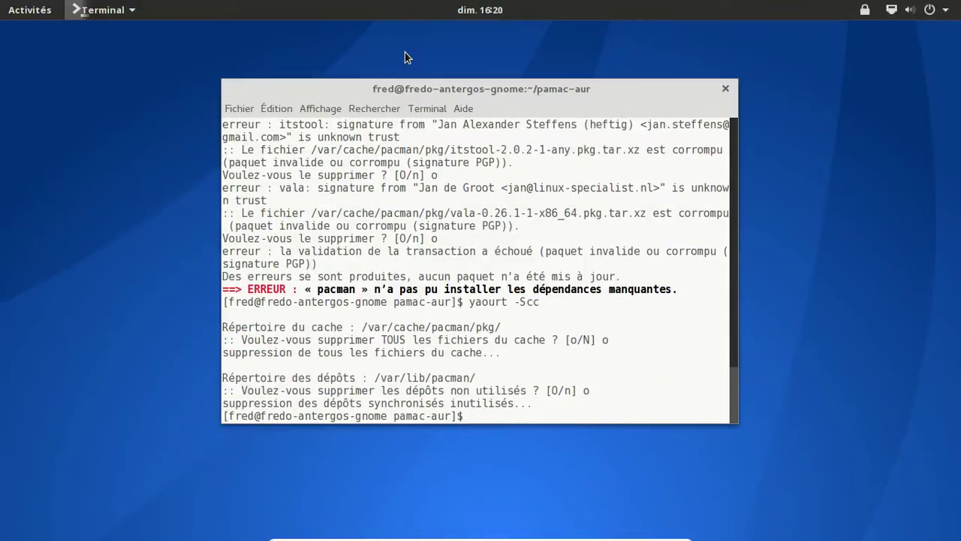
Step: Load the Arch Linux signing keys into the keyring with sudo pacman-key --populate archlinux
key("Up")
key("Up")
key("Up")
key("BackSpace")
key("BackSpace")
key("BackSpace")
key("BackSpace")
type("populate -")
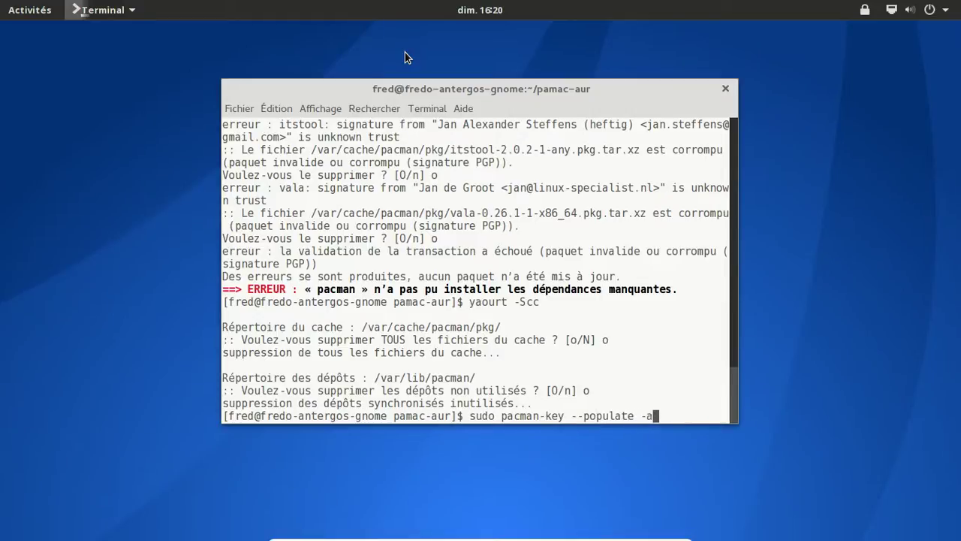
key("BackSpace")
type("archlinux")
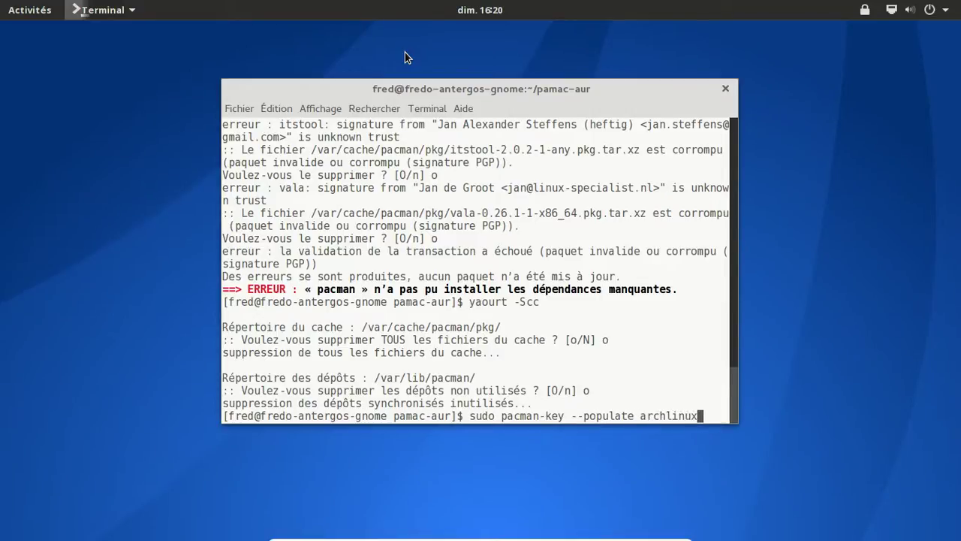
key("Return")
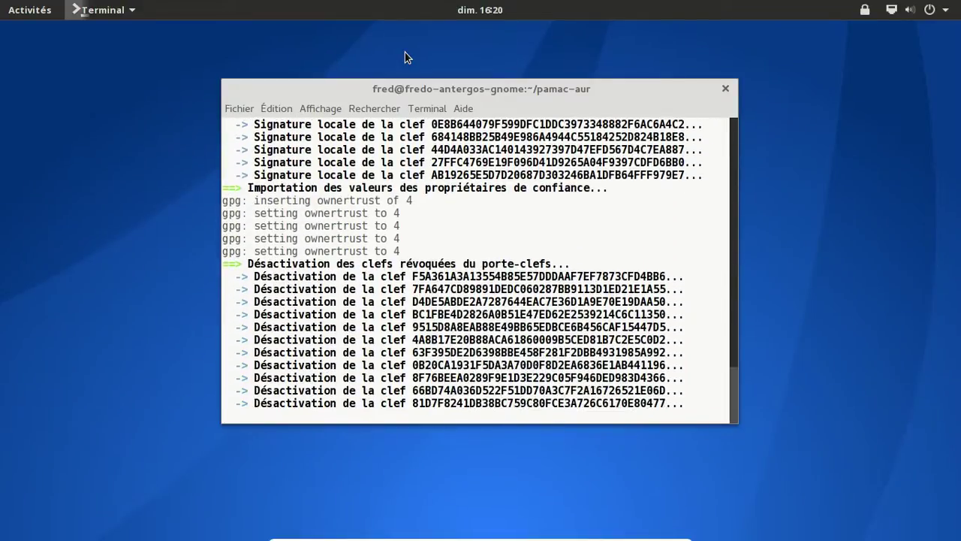
Step: Run makepkg -s once more in the pamac-aur directory and accept installing the itstool and vala dependencies to build the package
key("Up")
key("Up")
key("Up")
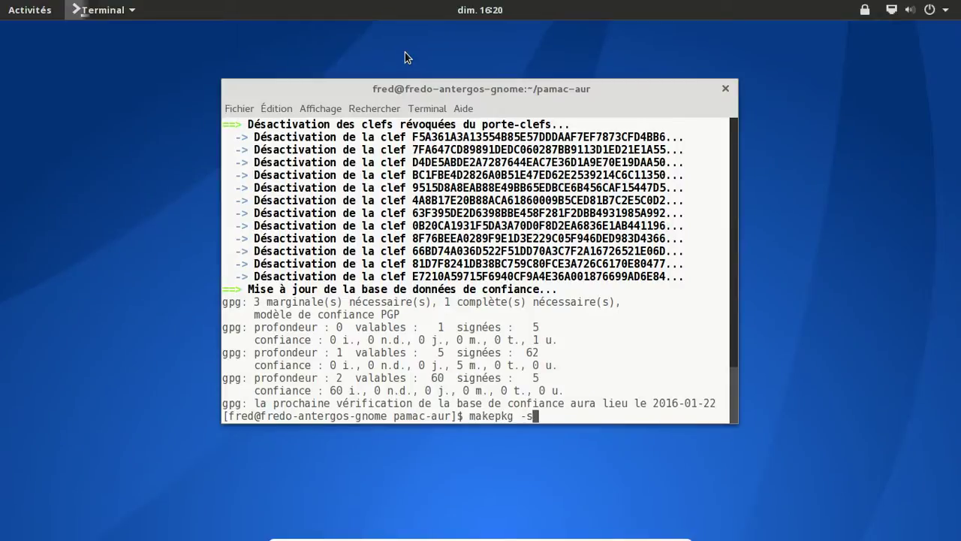
key("Return")
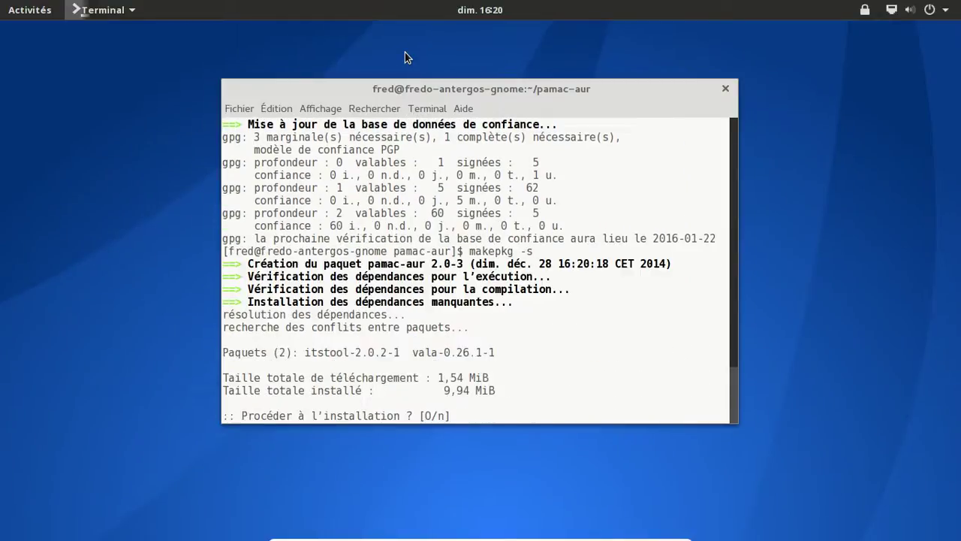
key("Return")
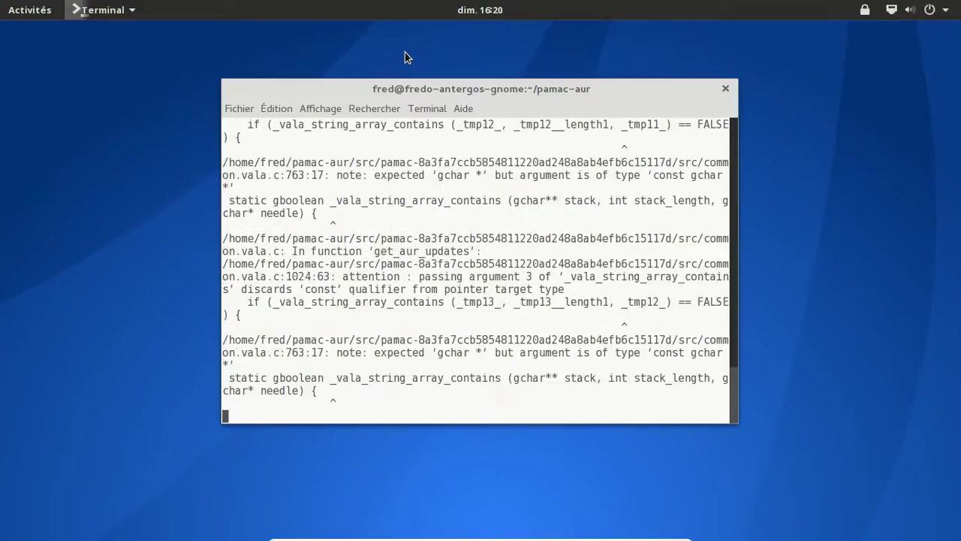
Step: Switch to Chromium, dismiss the default-browser notice, and load antergos.com without translating the page
left_click(56, 11)
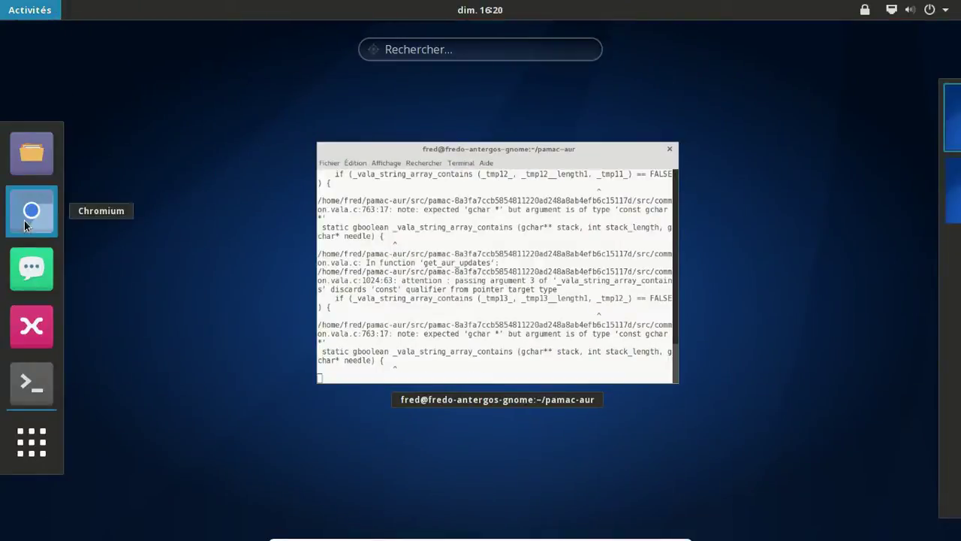
key("Escape")
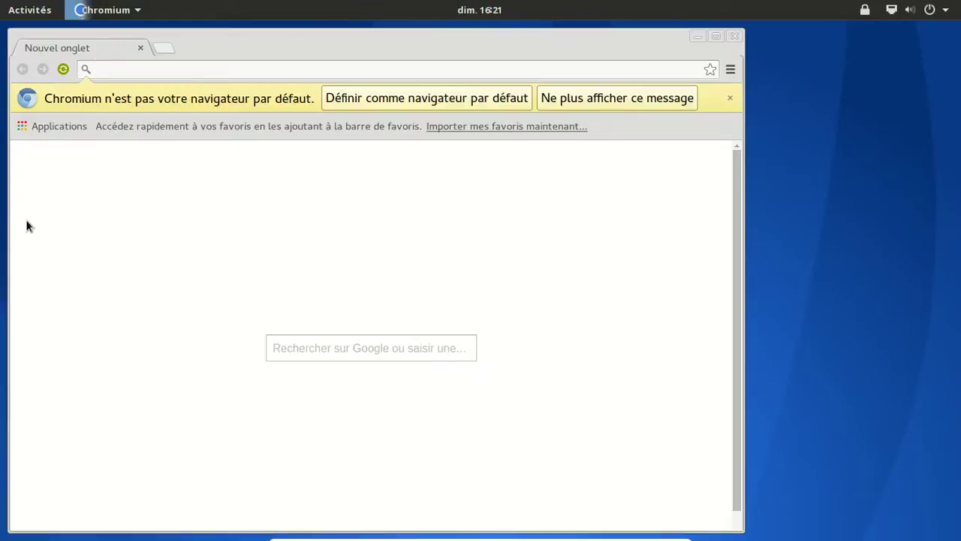
left_click(732, 99)
left_click(184, 72)
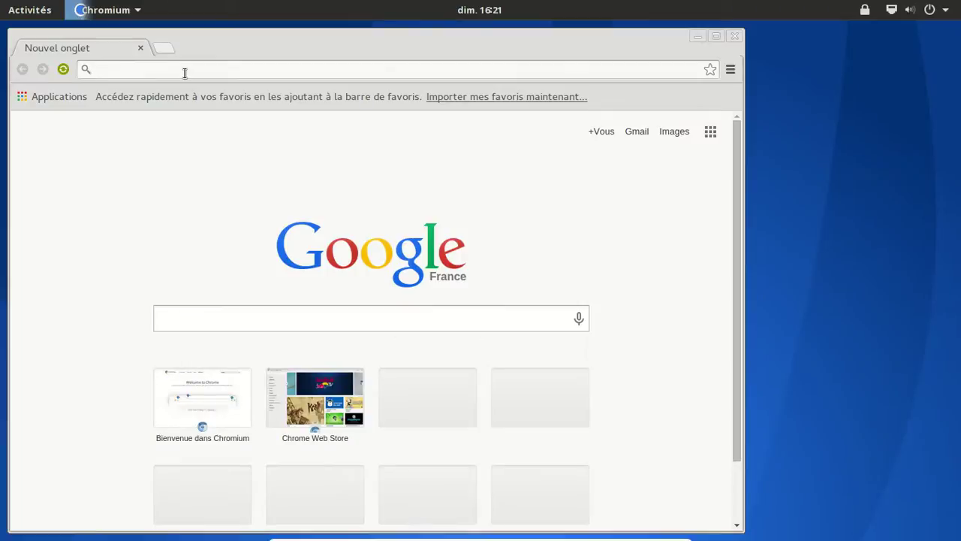
type("antergos.com")
key("Return")
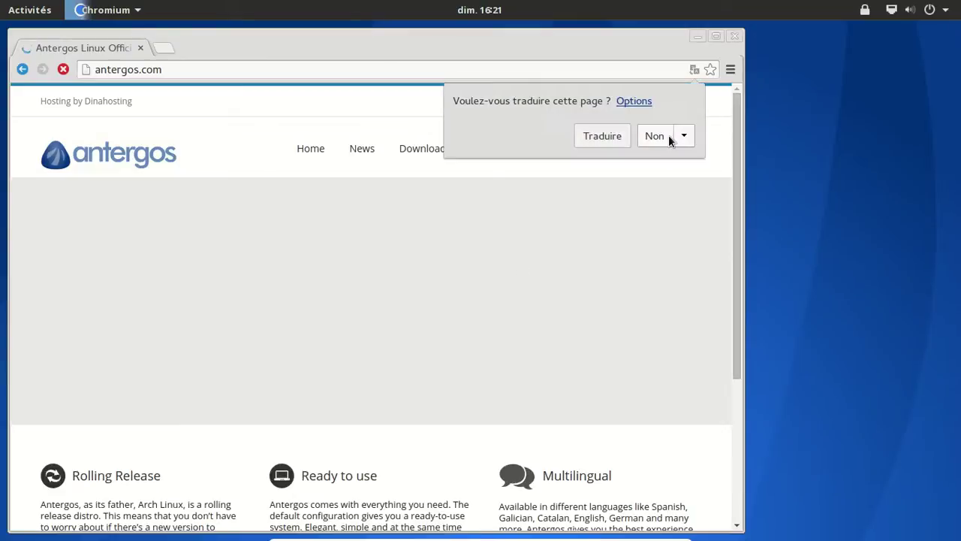
left_click(667, 135)
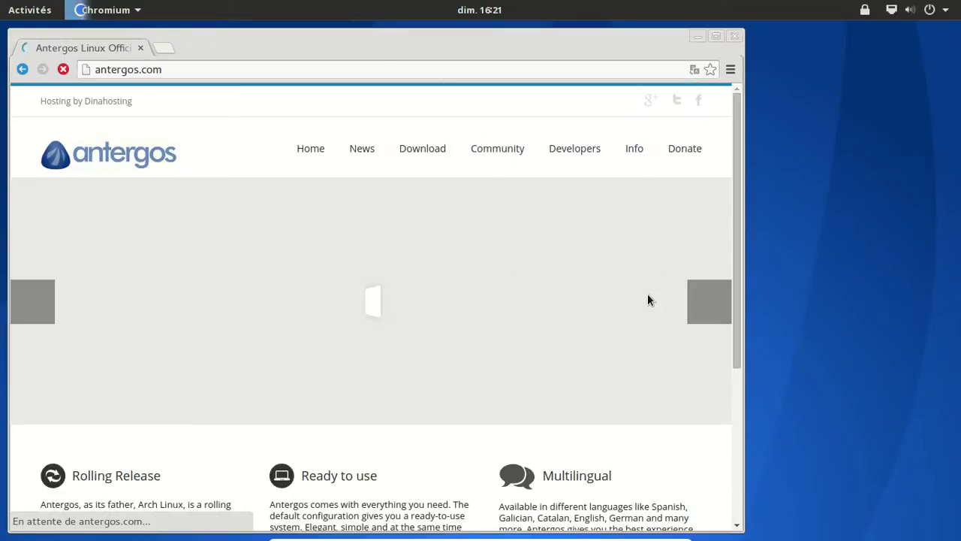
Step: Look over the Antergos home page and its News section, then close the browser
scroll(648, 295, "down", 5)
scroll(648, 295, "down", 3)
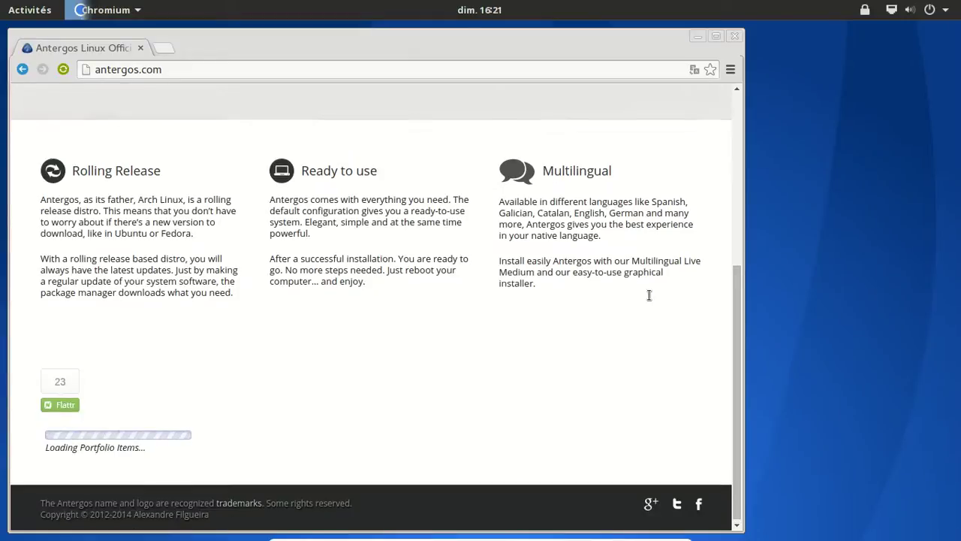
scroll(647, 294, "up", 4)
scroll(648, 300, "up", 2)
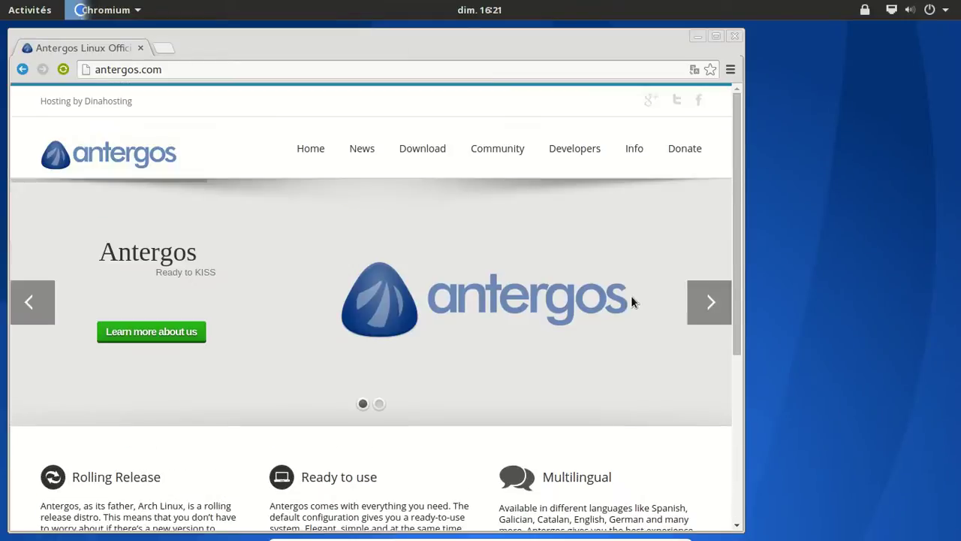
left_click(362, 150)
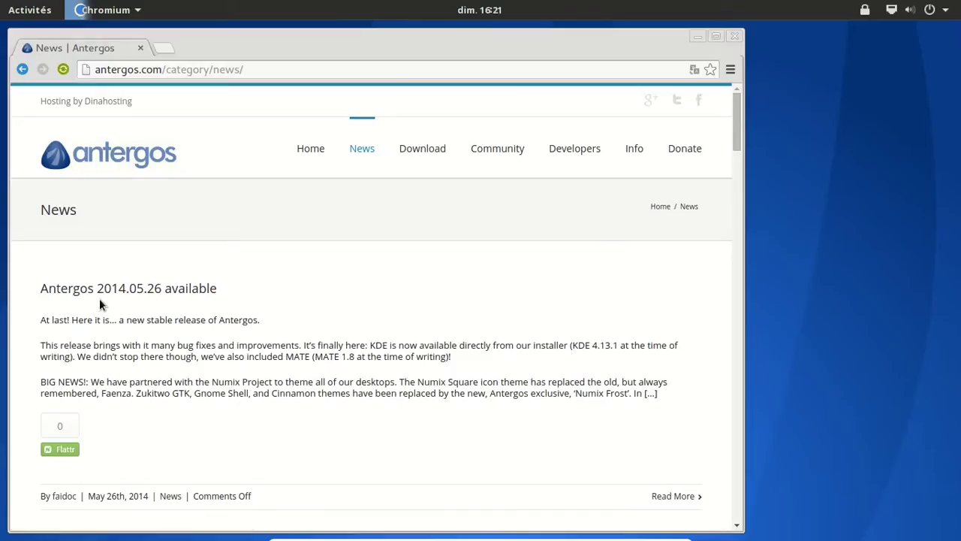
left_click(735, 37)
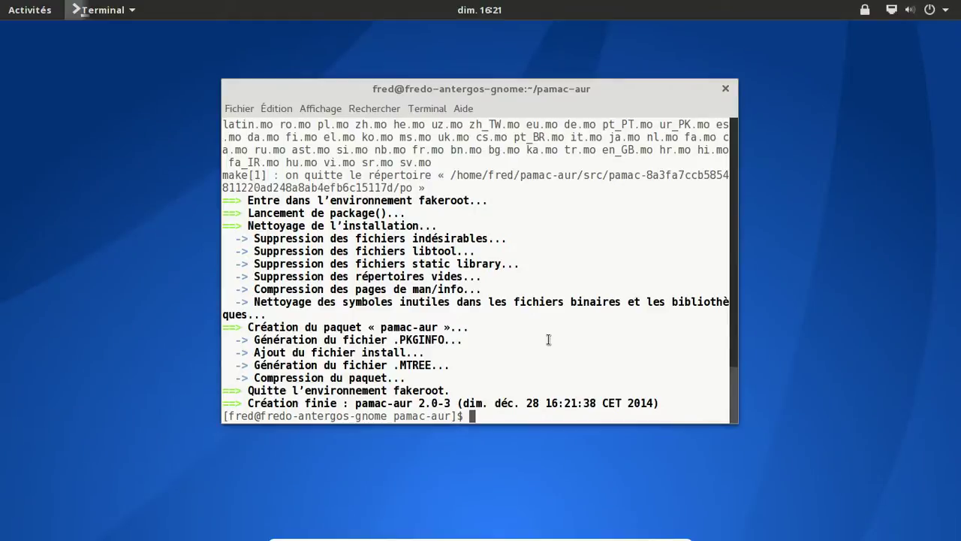
Step: Try to install the freshly built package with yaourt -U pamac-aur
type("yaourt -U pamac")
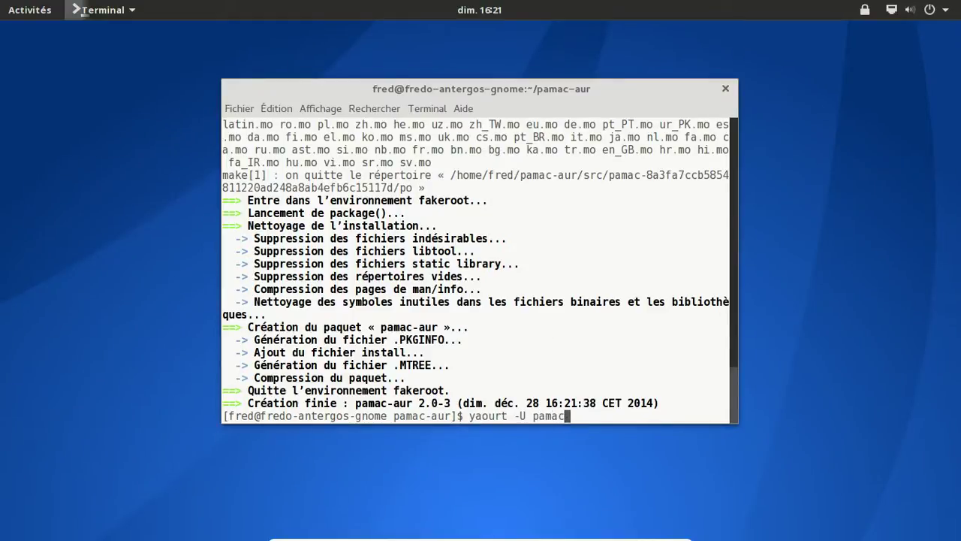
type("-aur")
key("Return")
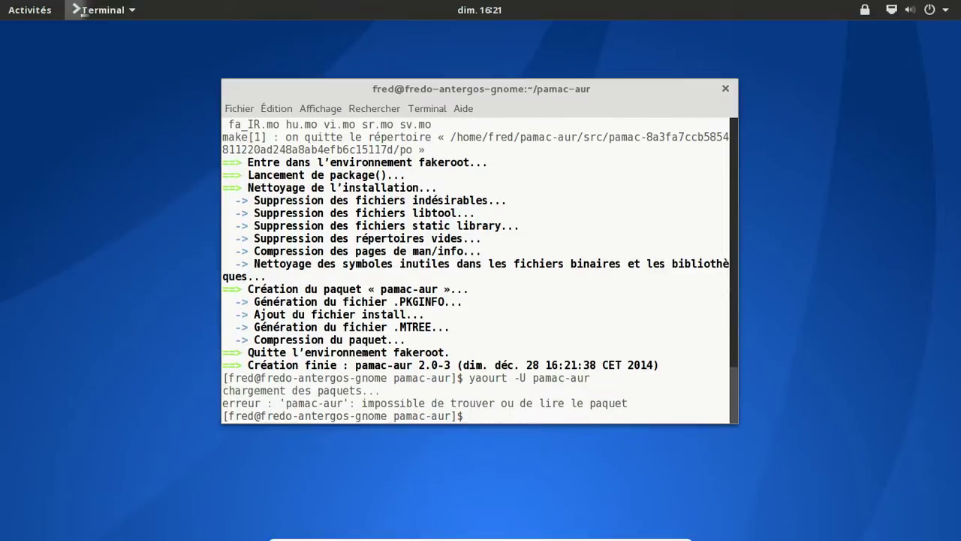
Step: Install the built package file with yaourt -U pamac-aur-2.0-3-any.pkg.tar.xz and accept the installation
key("Up")
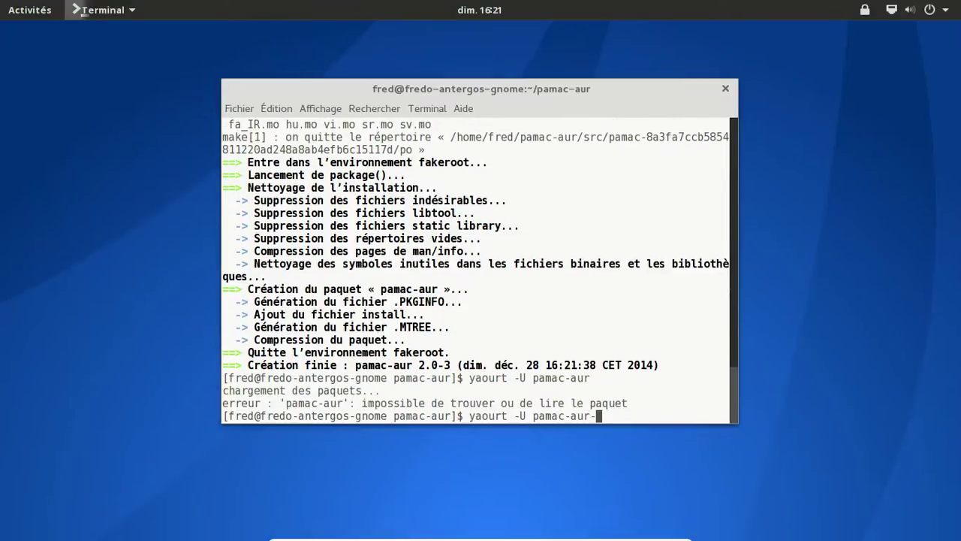
key("Tab")
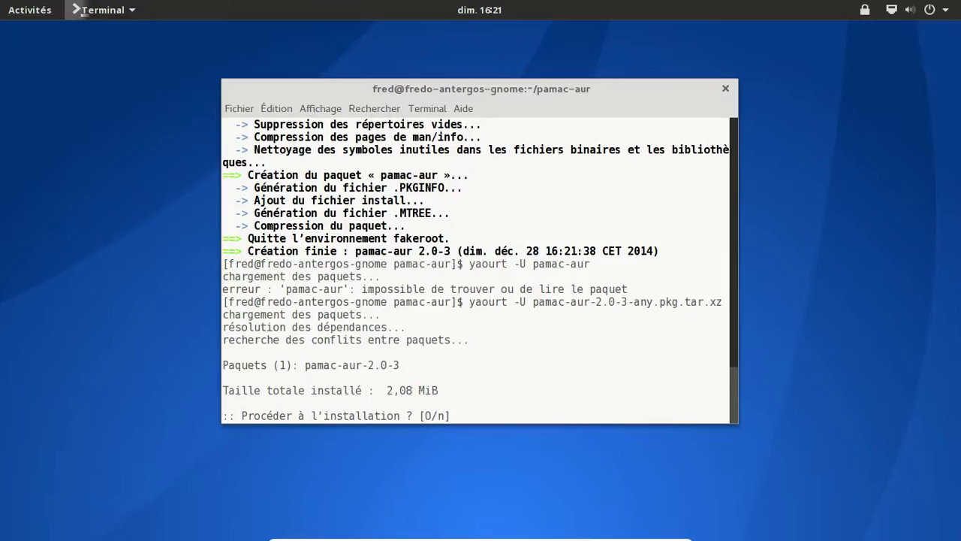
key("Return")
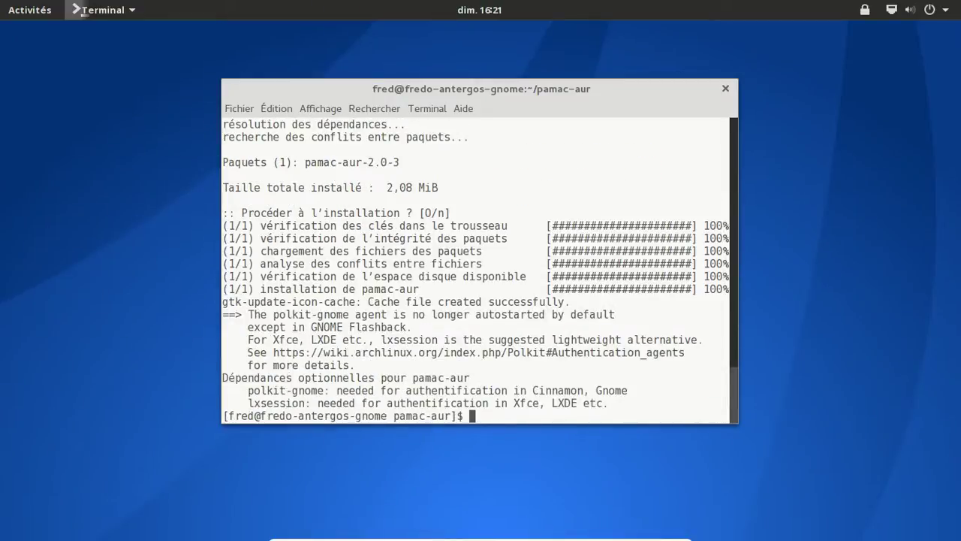
Step: Install the optional authentication agent with yaourt -S polkit-gnome, accept it, and exit the terminal session
type("yaourt -S p")
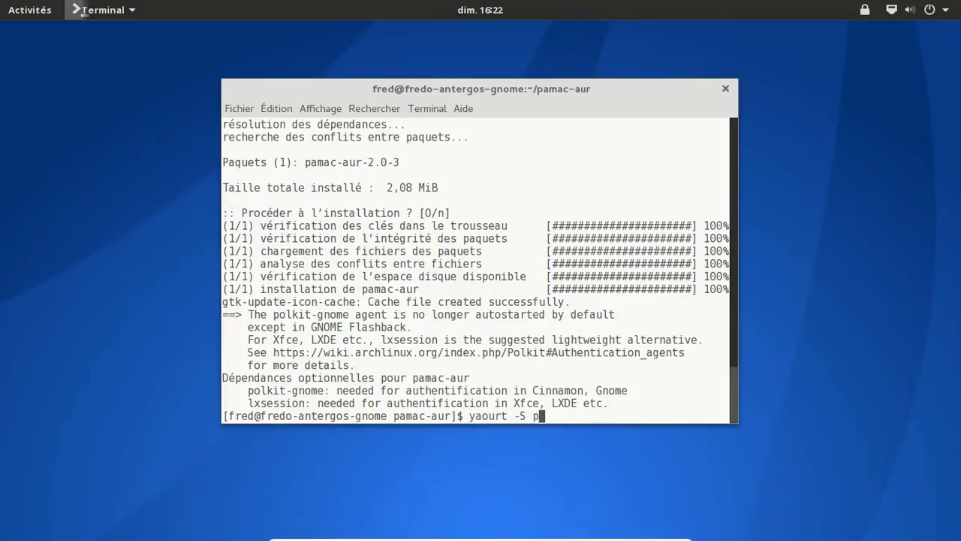
type("olkit-gnome")
key("Return")
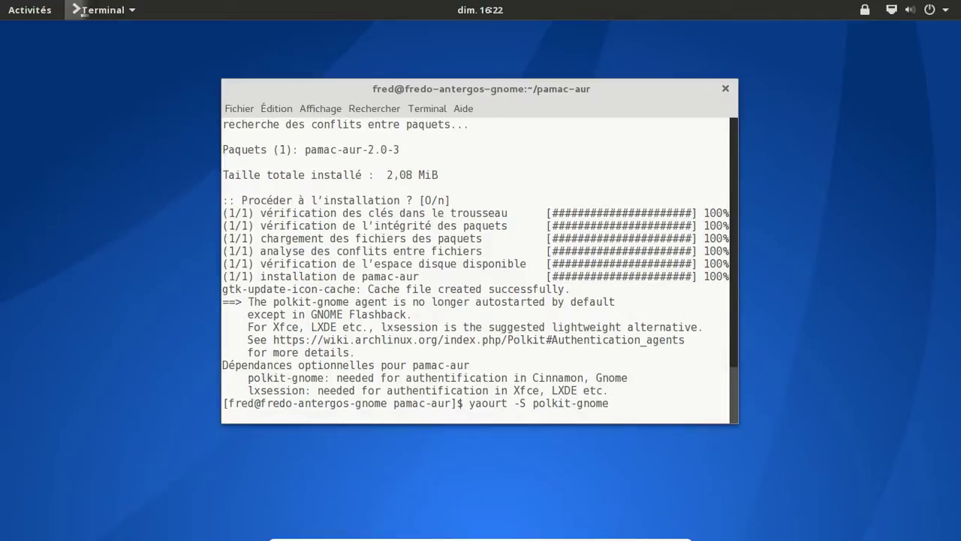
key("Return")
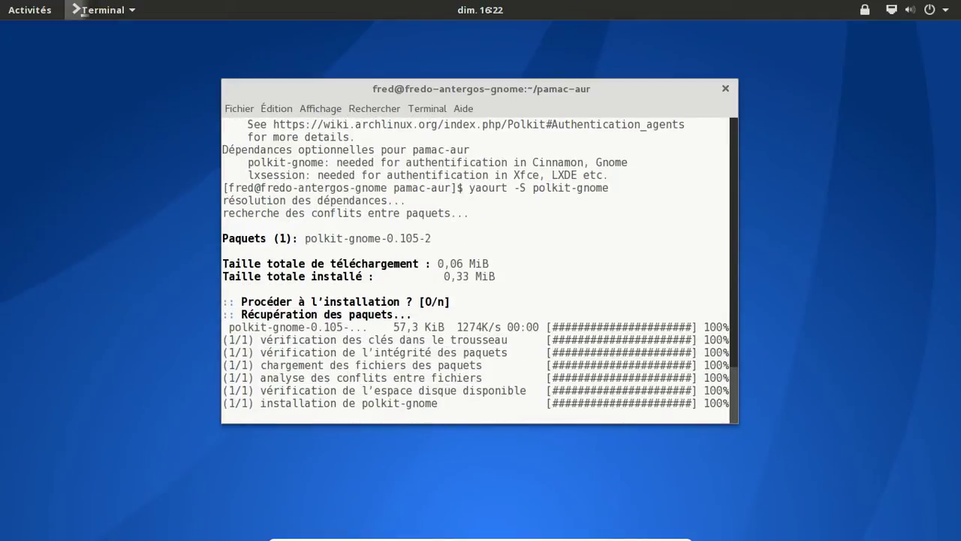
type("exit")
key("Return")
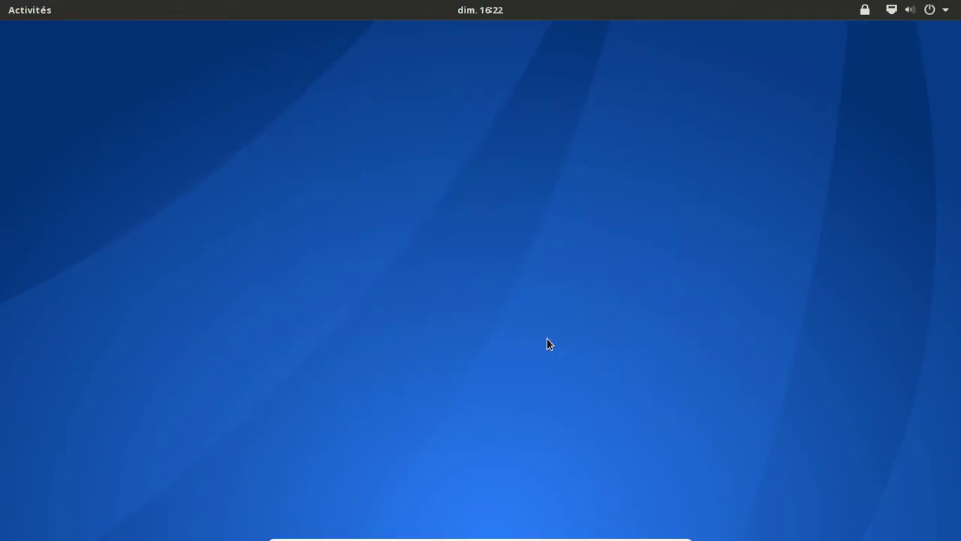
Step: Search the installed applications for pam and launch Pamac's tool for adding and removing software
key("super")
left_click(478, 51)
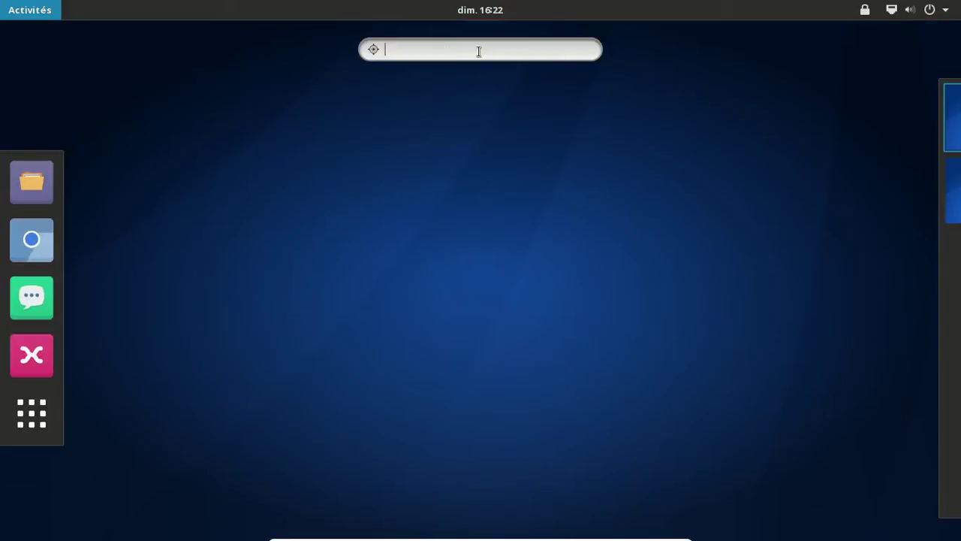
type("pacm")
key("BackSpace")
key("BackSpace")
type("m")
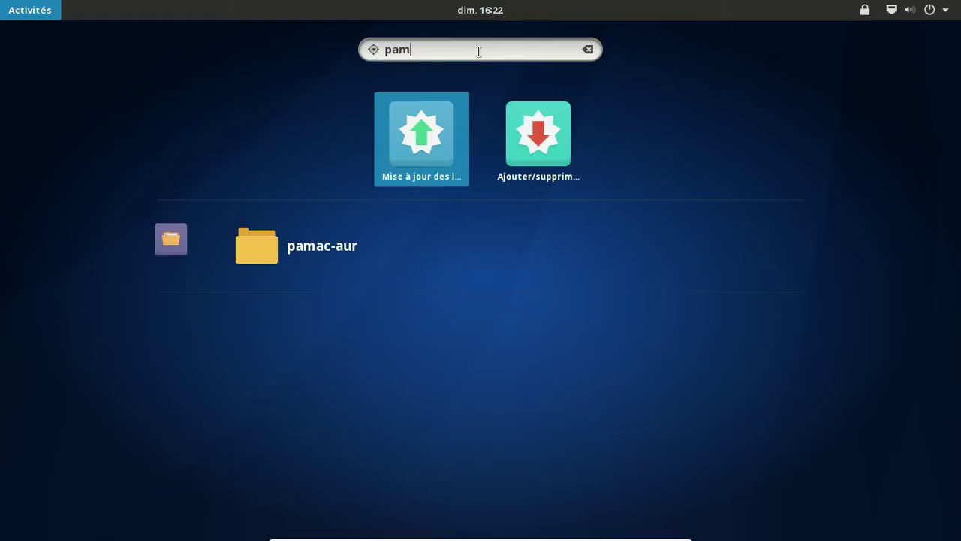
left_click(537, 143)
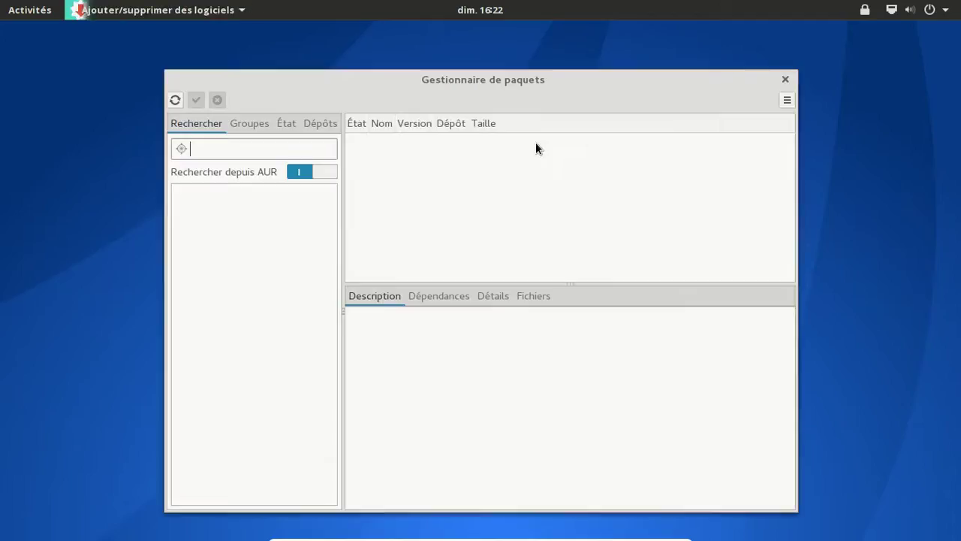
Step: Turn off searching from the AUR and search the packages for firefox
left_click(310, 170)
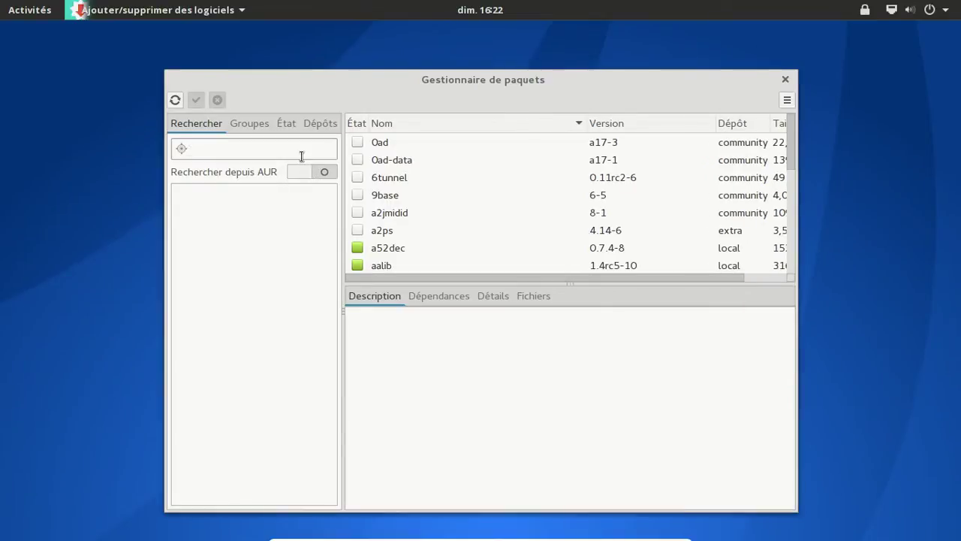
type("firef")
key("Return")
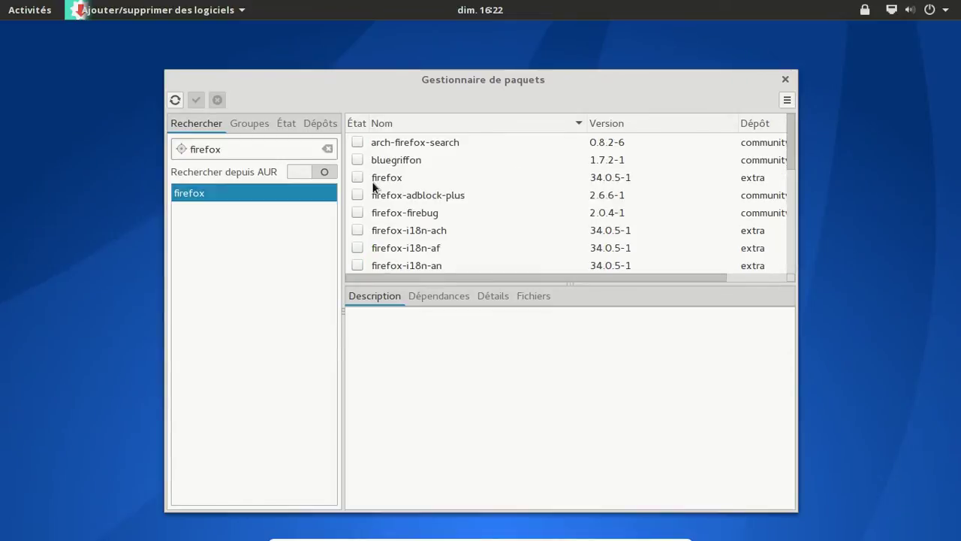
Step: Mark the firefox package and its French language pack firefox-i18n-fr for installation
left_click(353, 179)
right_click(353, 178)
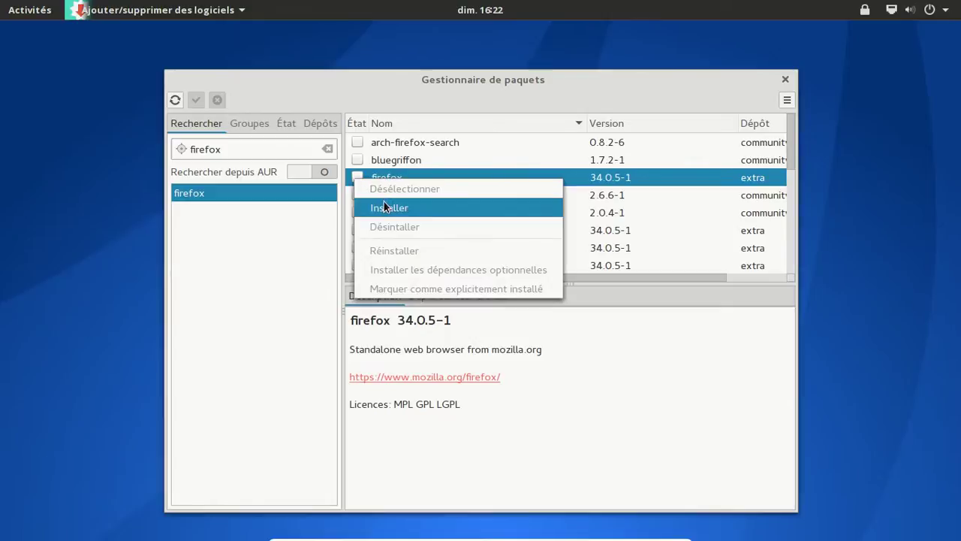
left_click(383, 205)
scroll(444, 208, "down", 10)
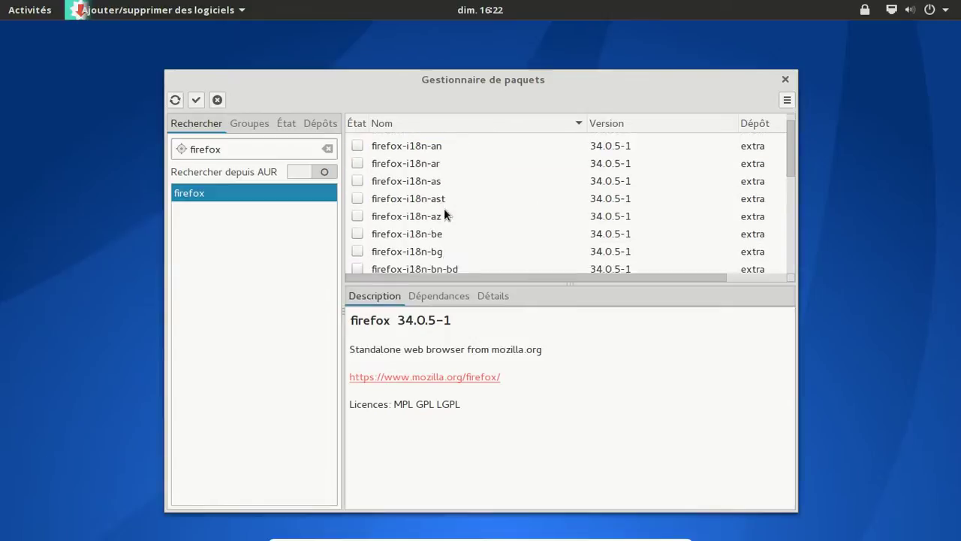
scroll(444, 208, "down", 13)
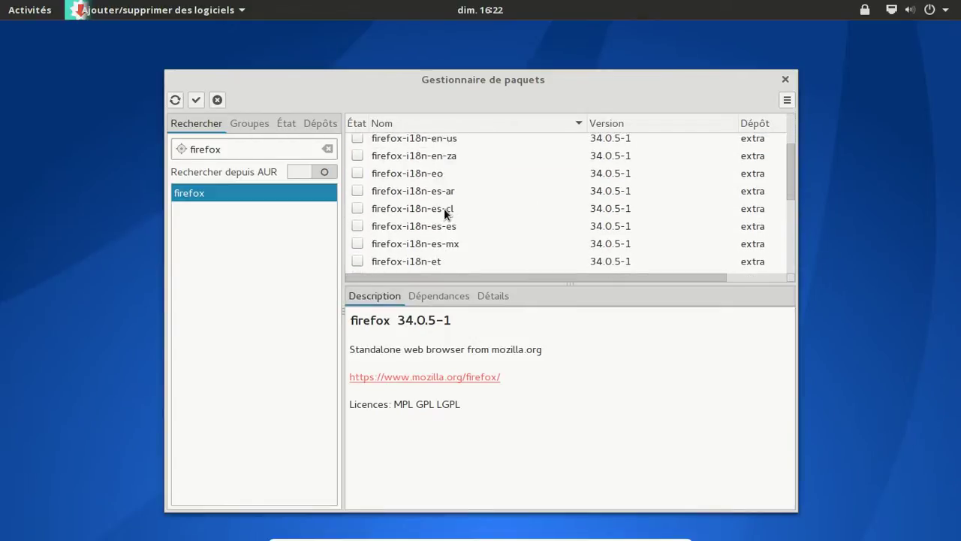
scroll(444, 208, "down", 2)
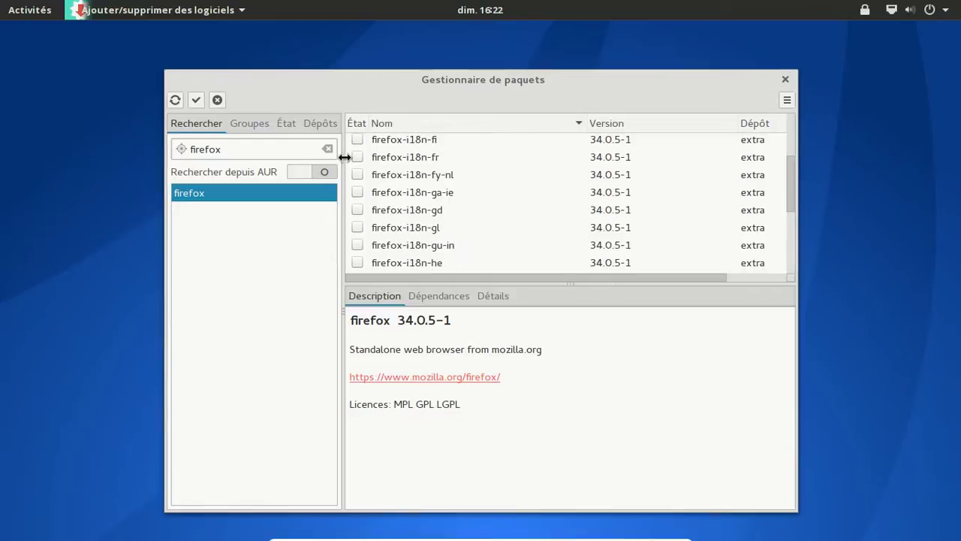
right_click(355, 156)
left_click(405, 185)
Step: Search the packages for chromium and mark the installed chromium package for removal
left_click_drag(242, 150, 173, 150)
type("ch")
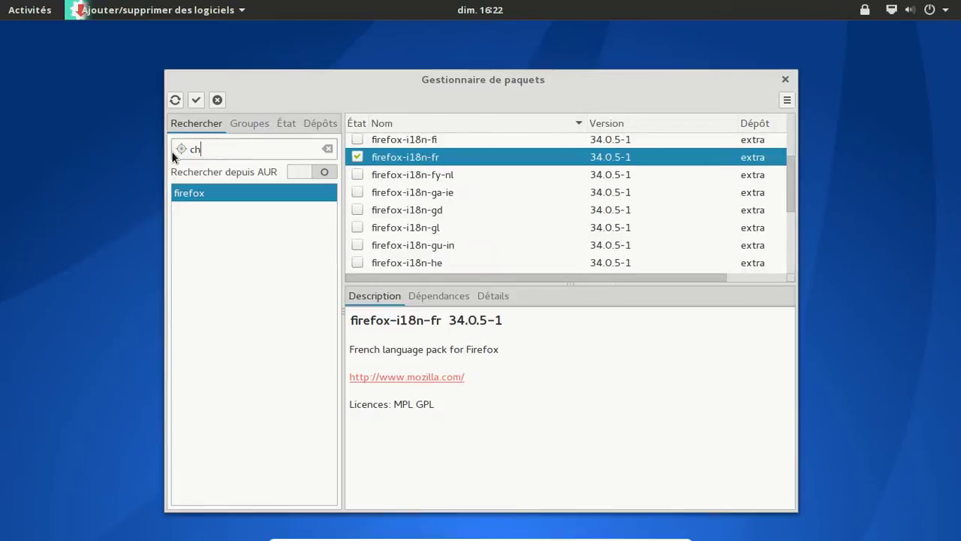
type("romium")
key("Return")
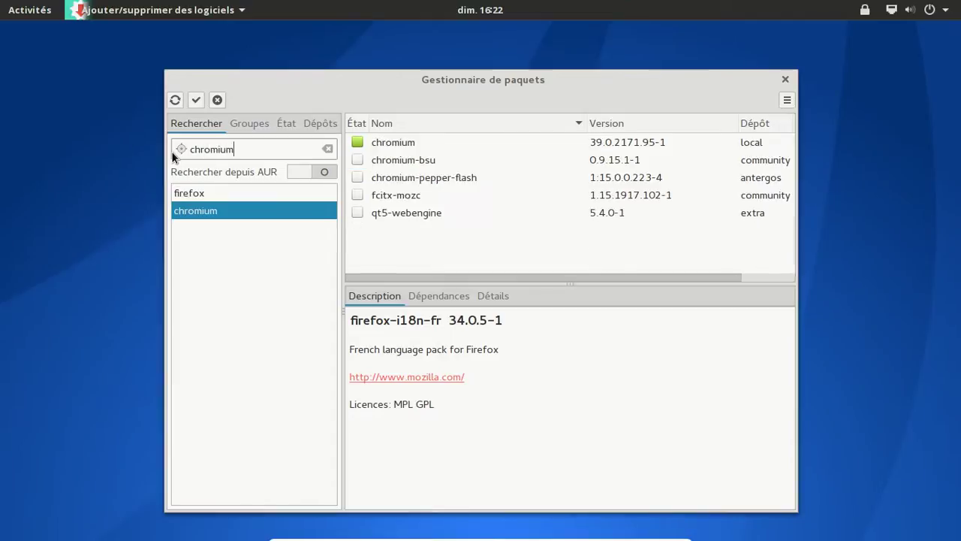
left_click(379, 142)
right_click(378, 142)
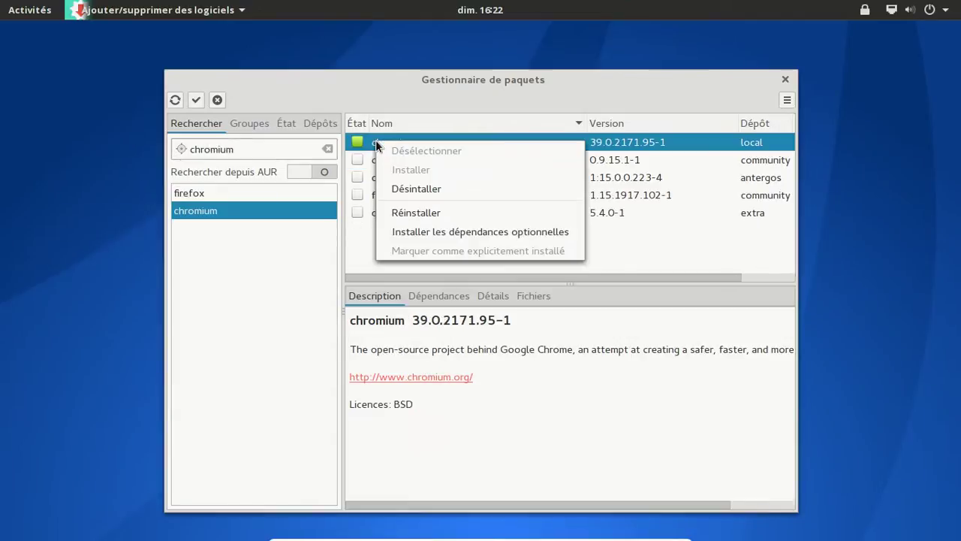
left_click(433, 189)
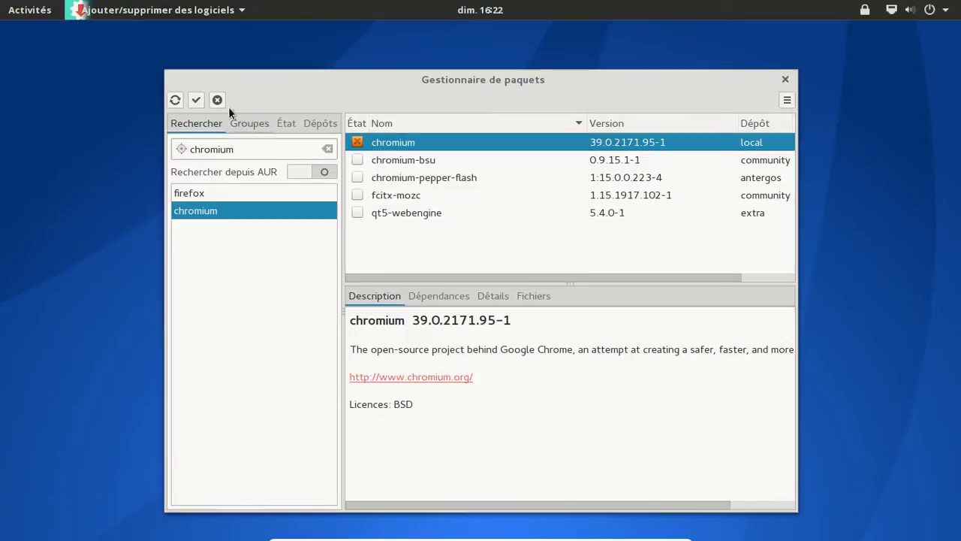
Step: Apply the pending package changes, validate the transaction summary, authenticate with the account password, and close the package manager
left_click(190, 98)
left_click(557, 417)
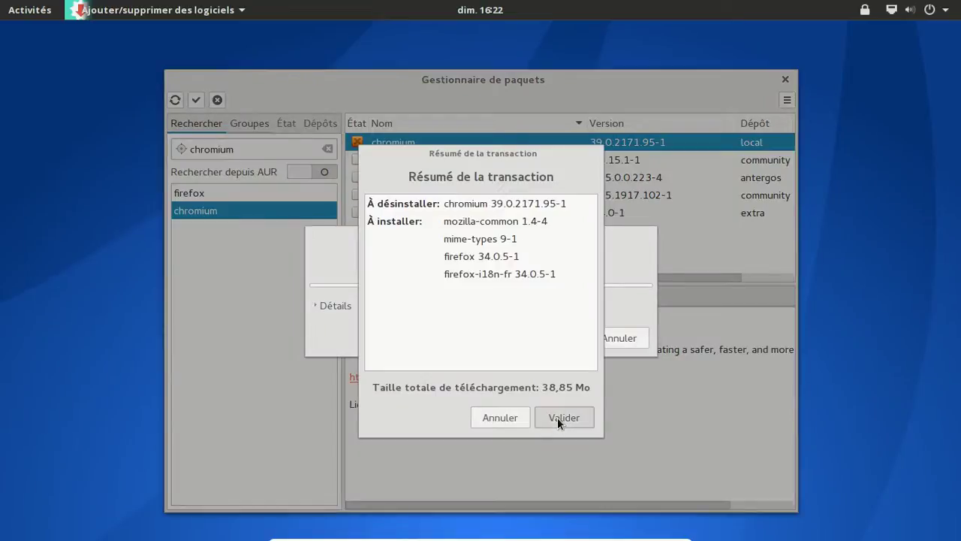
type("********")
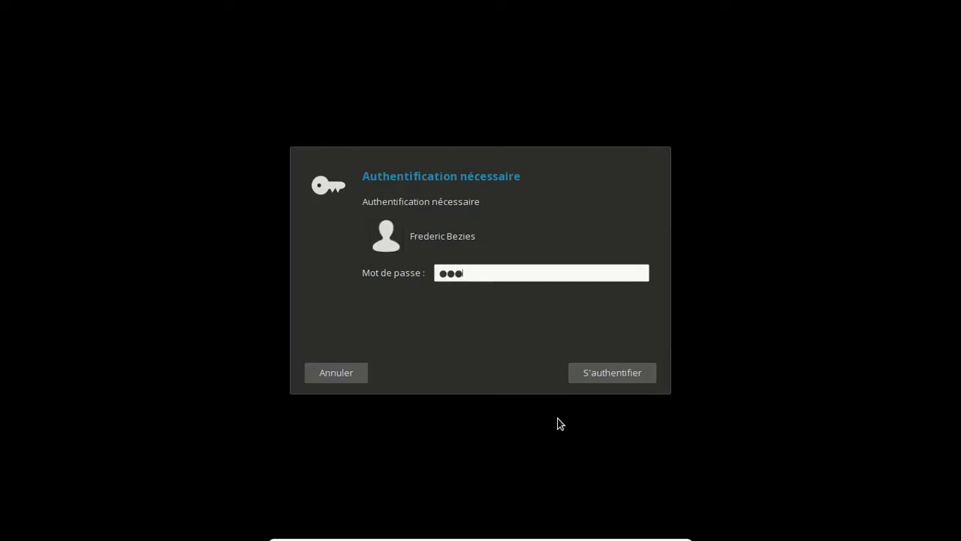
key("Return")
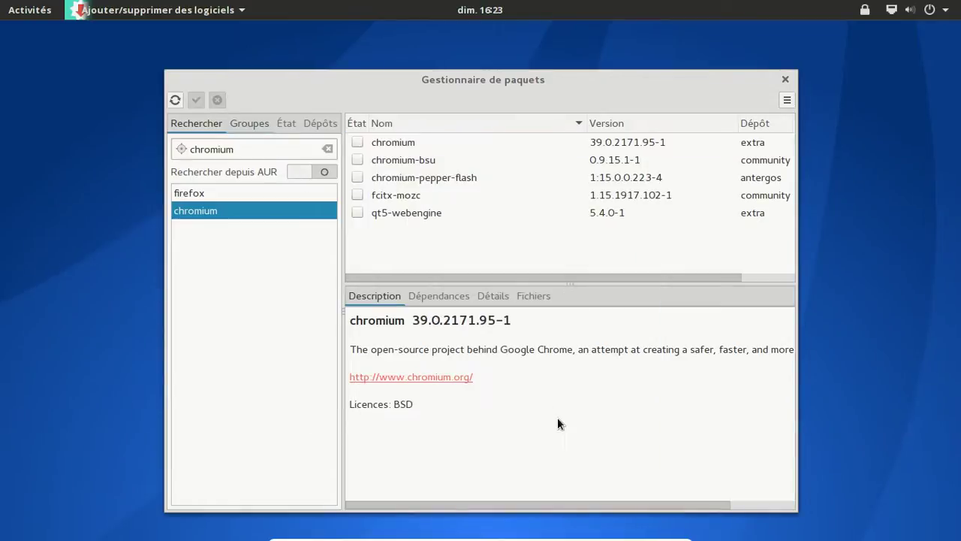
left_click(785, 80)
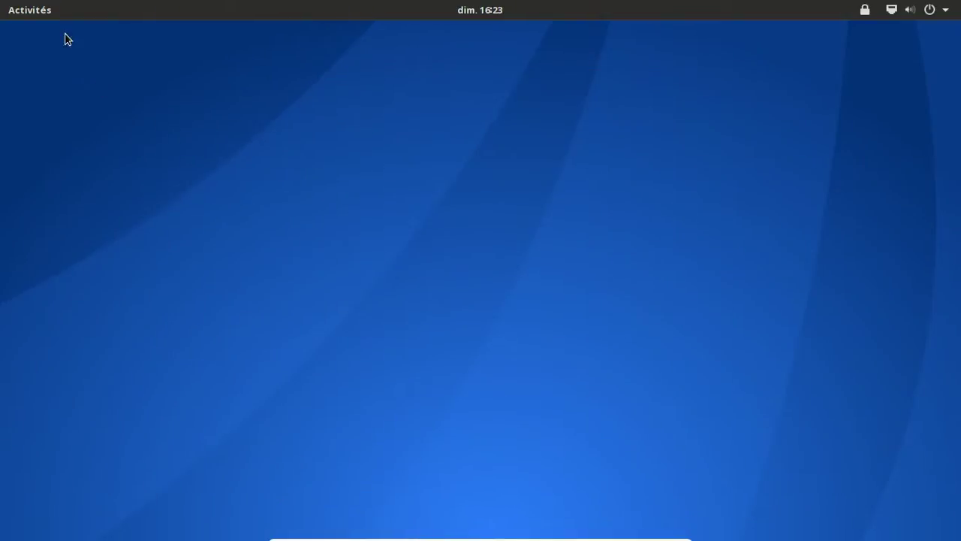
Step: Add Firefox from the full application list to the favourites and place it first, above Fichiers
left_click(51, 9)
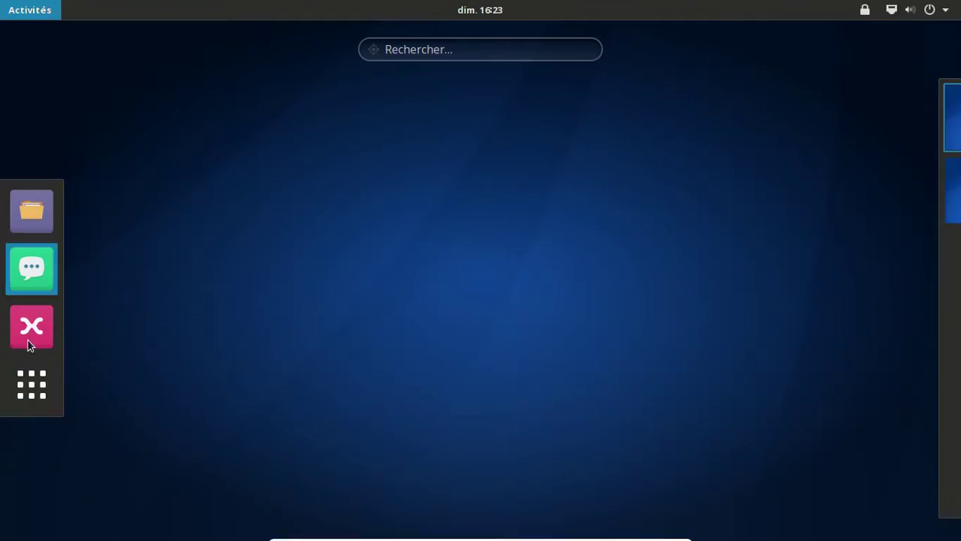
left_click(36, 379)
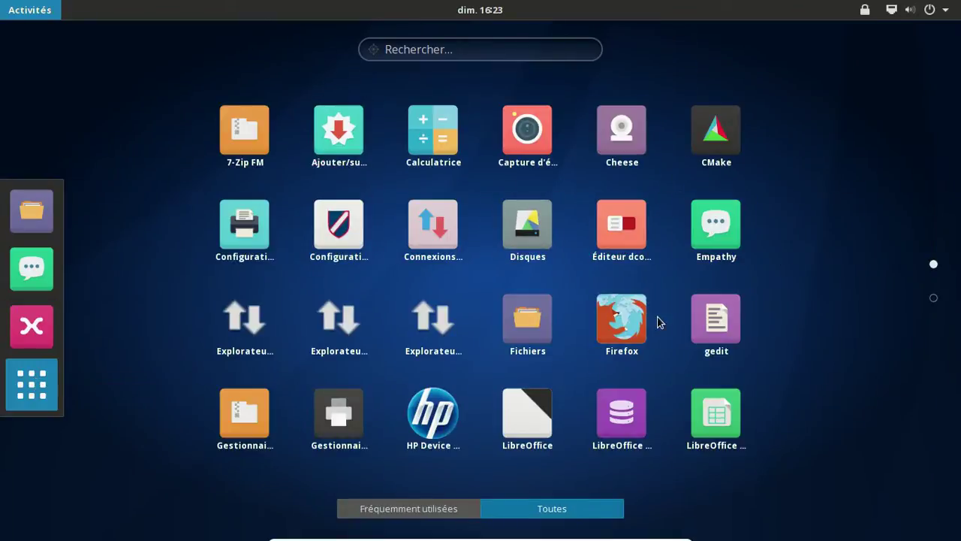
right_click(607, 338)
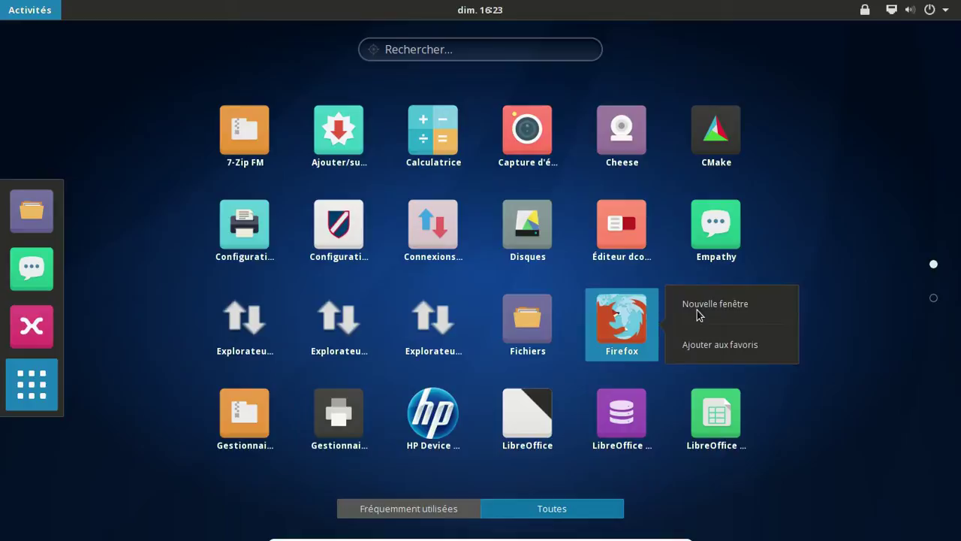
left_click(717, 354)
left_click_drag(48, 359, 41, 182)
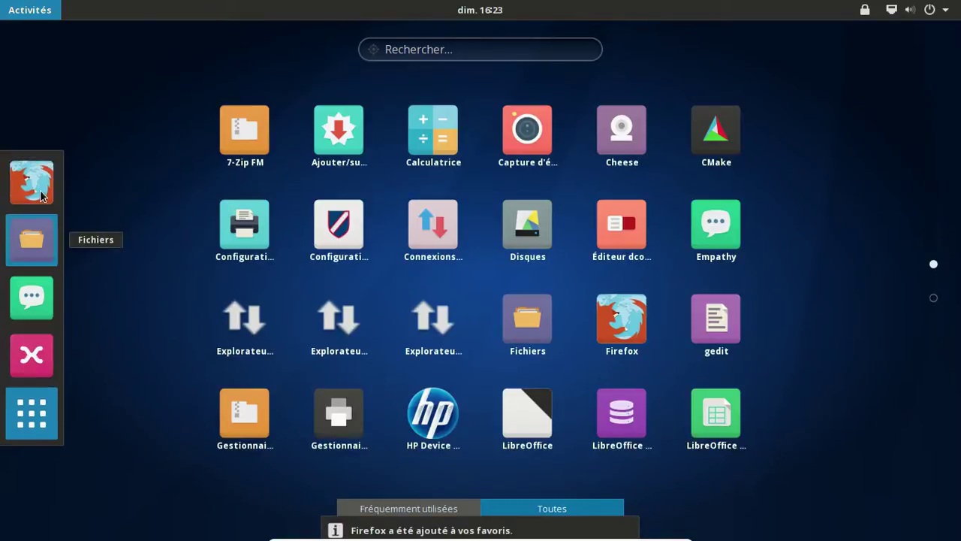
Step: Launch Firefox and check its version information, then dismiss the guided tour prompt and close the browser with all its tabs
left_click(42, 183)
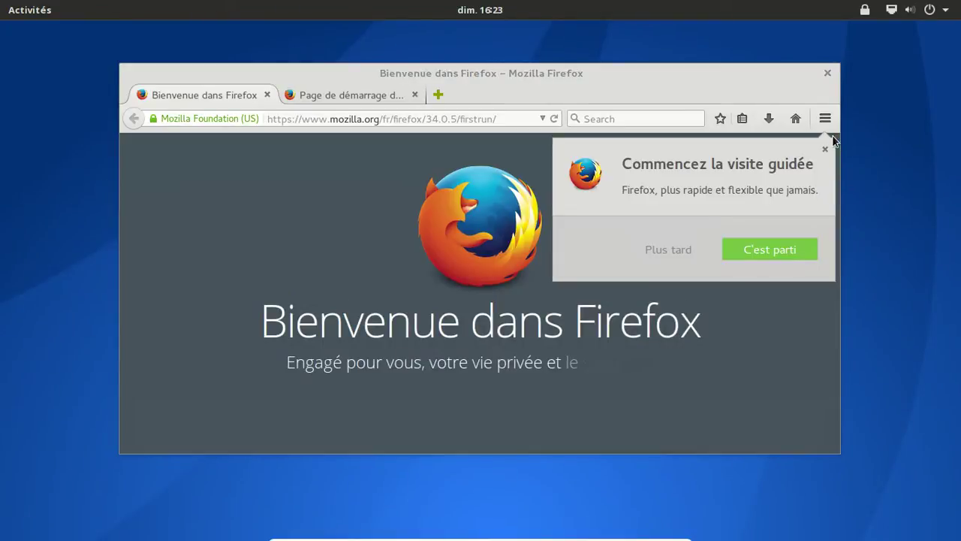
left_click(825, 125)
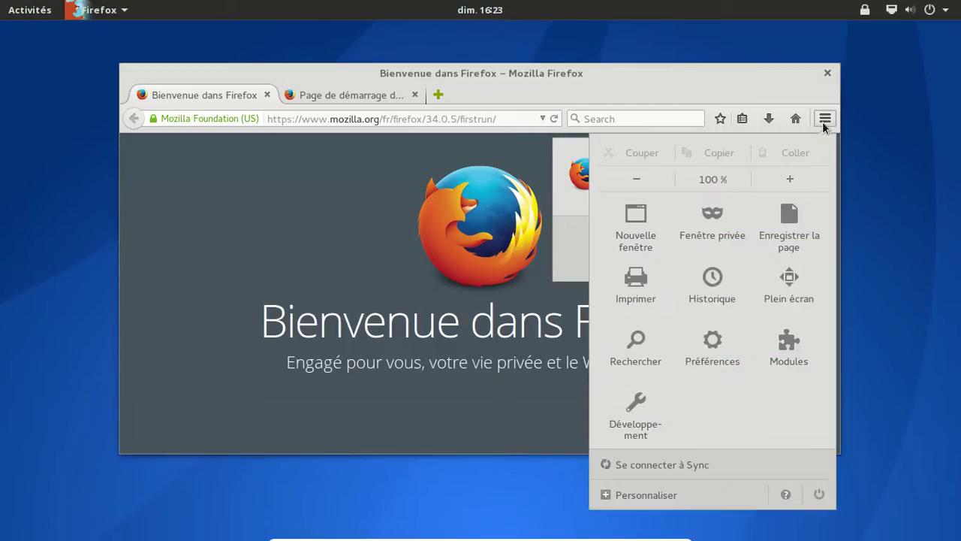
left_click(785, 495)
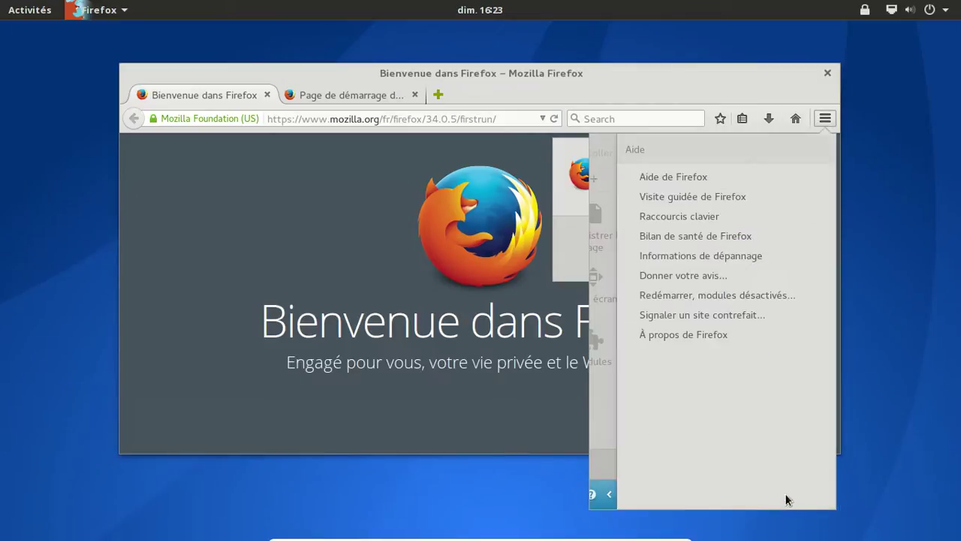
left_click(679, 336)
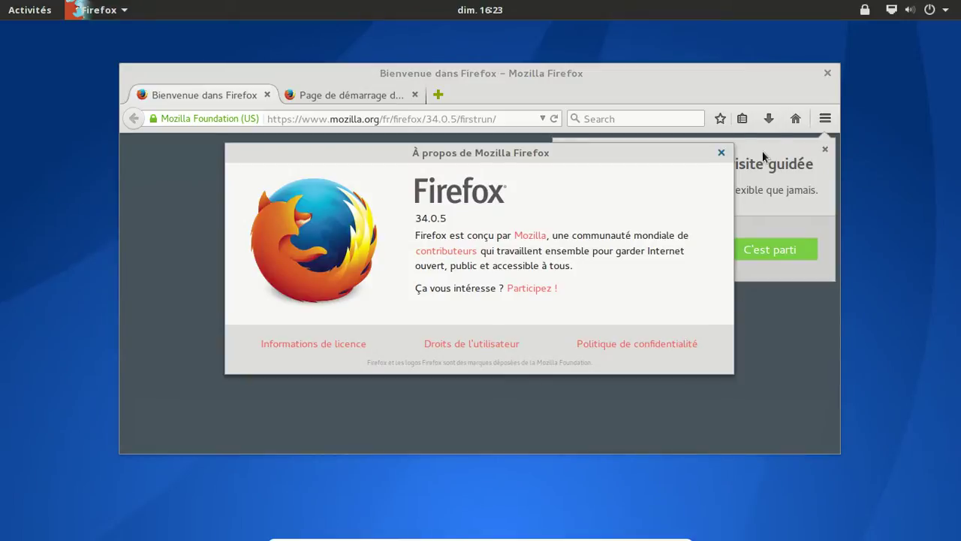
left_click(721, 154)
left_click(824, 146)
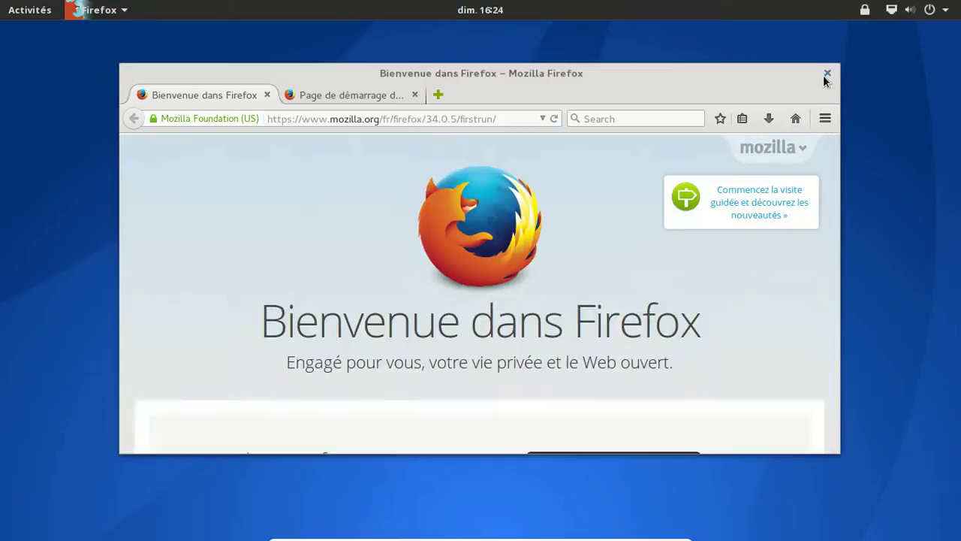
left_click(826, 75)
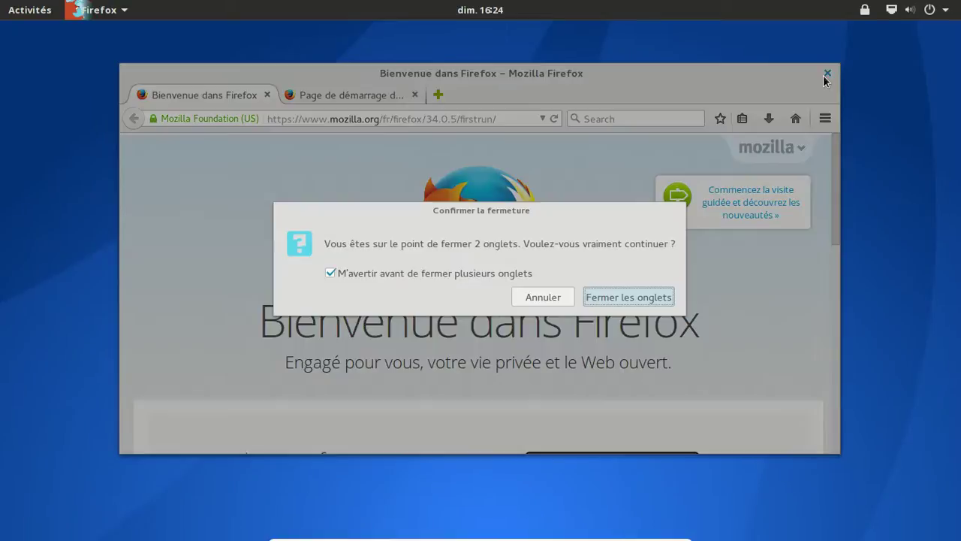
left_click(650, 299)
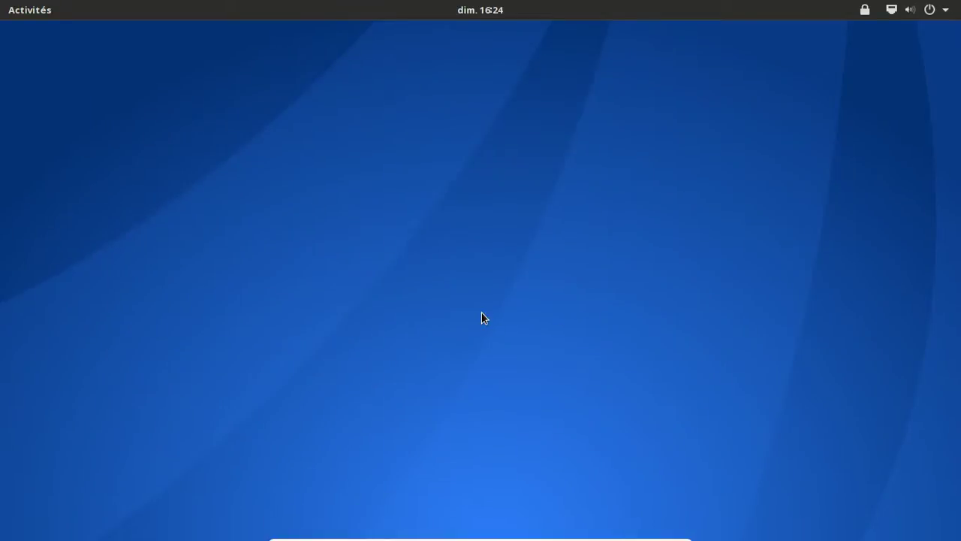
Step: Look through both pages of the installed applications list
key("super")
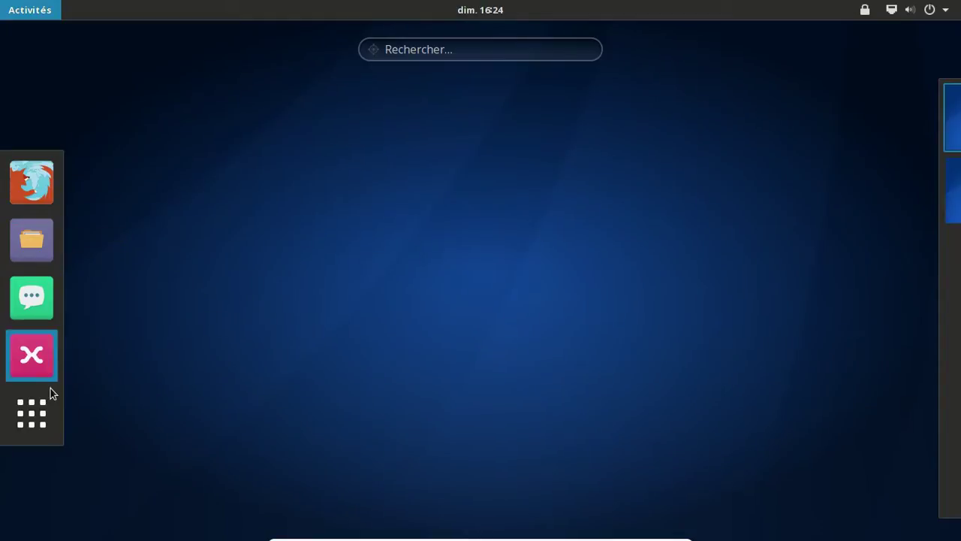
left_click(46, 428)
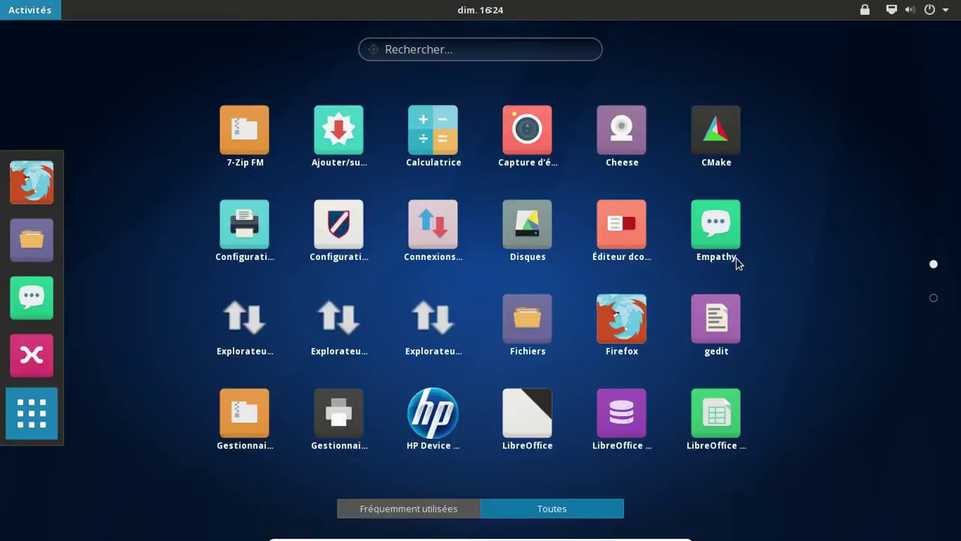
left_click(933, 299)
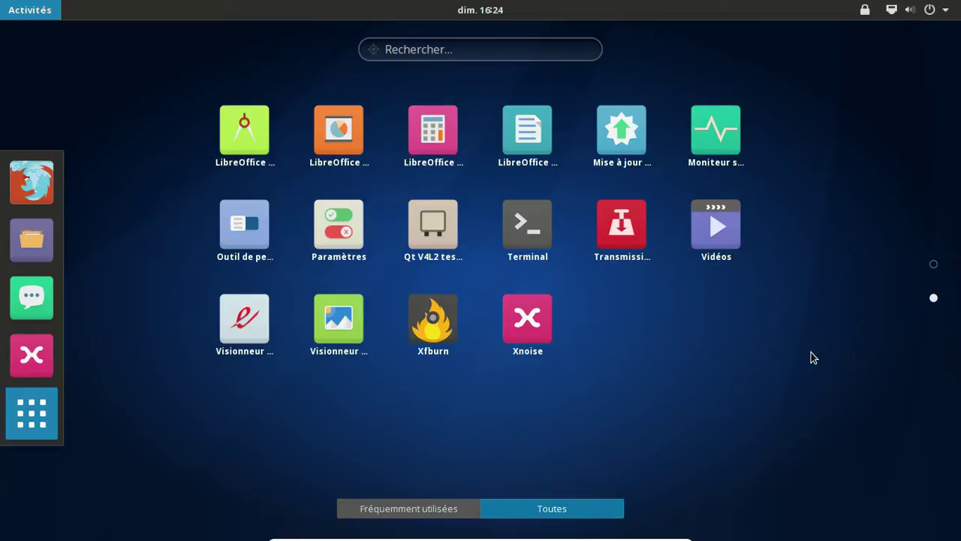
left_click(933, 266)
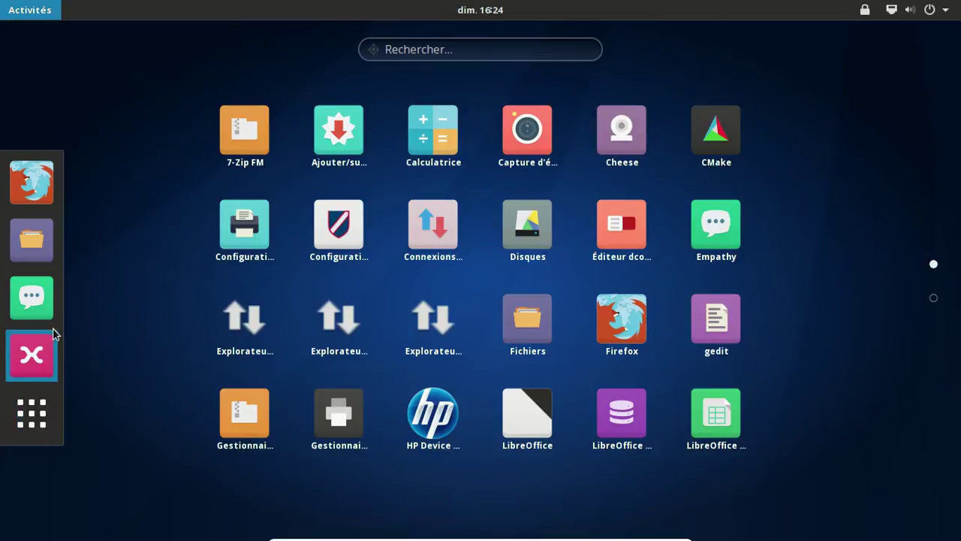
Step: Launch the Xnoise media player without importing media and open its About information
left_click(32, 356)
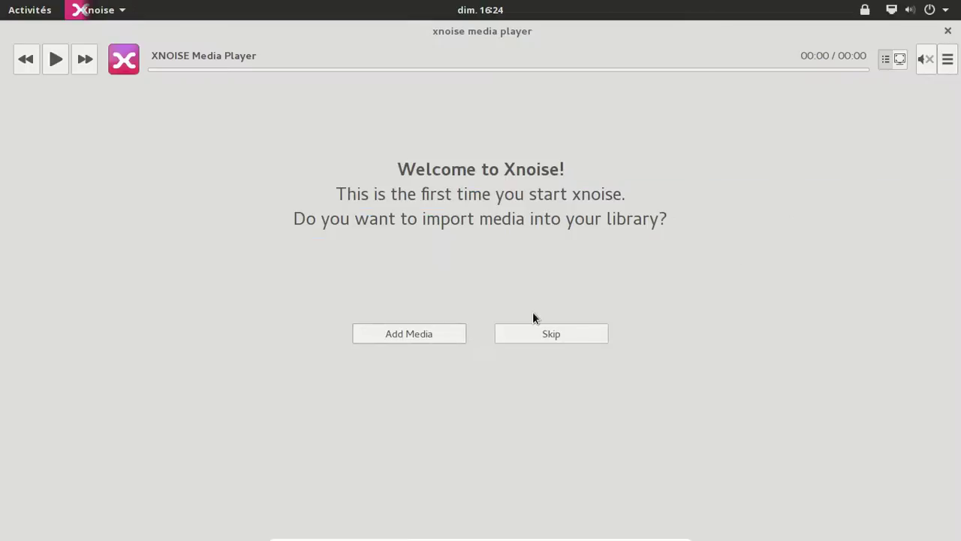
left_click(569, 333)
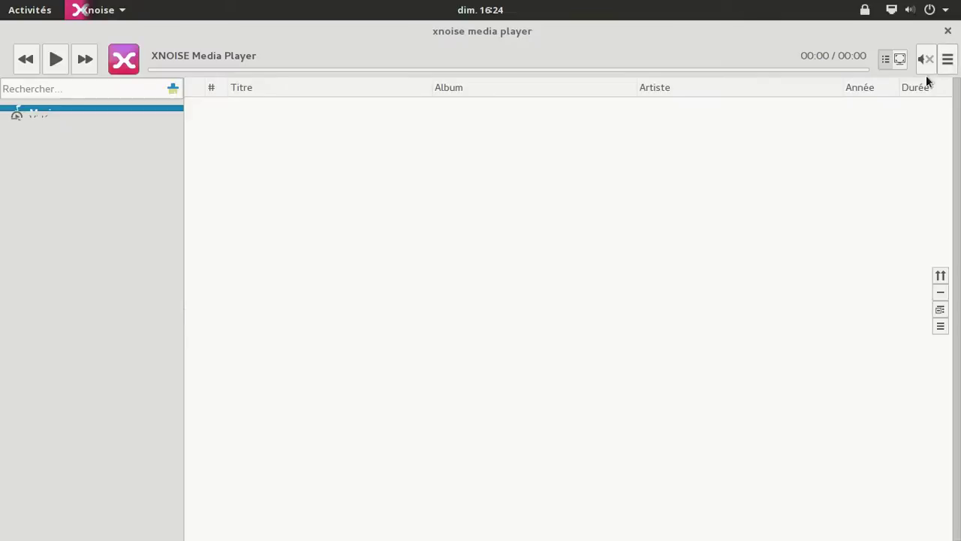
left_click(948, 60)
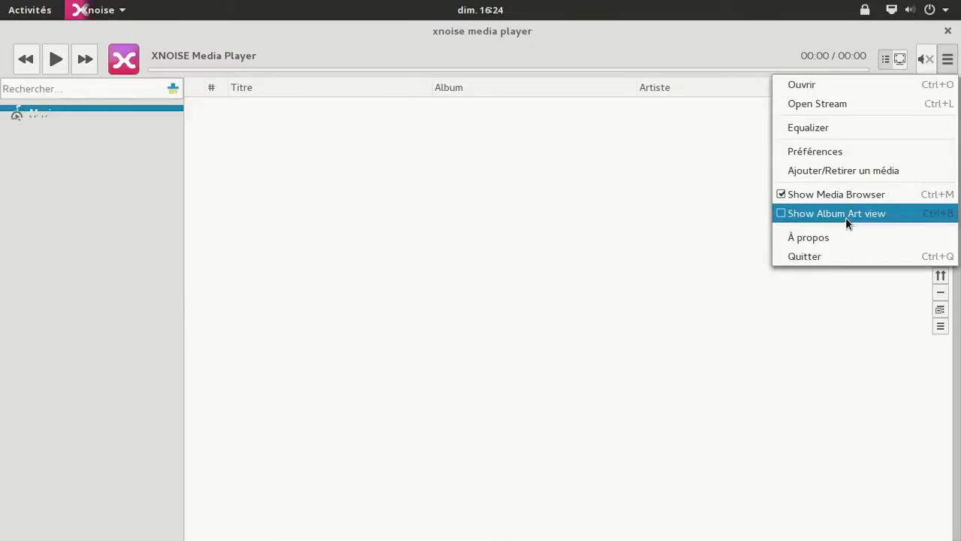
left_click(844, 236)
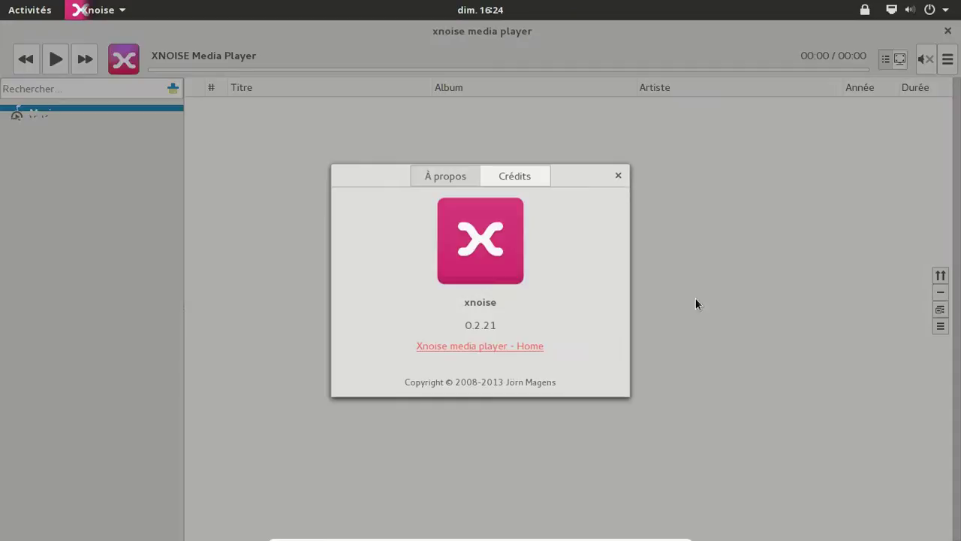
Step: Read the Xnoise project home page linked from the About information, then close the browser and the media player
left_click(505, 346)
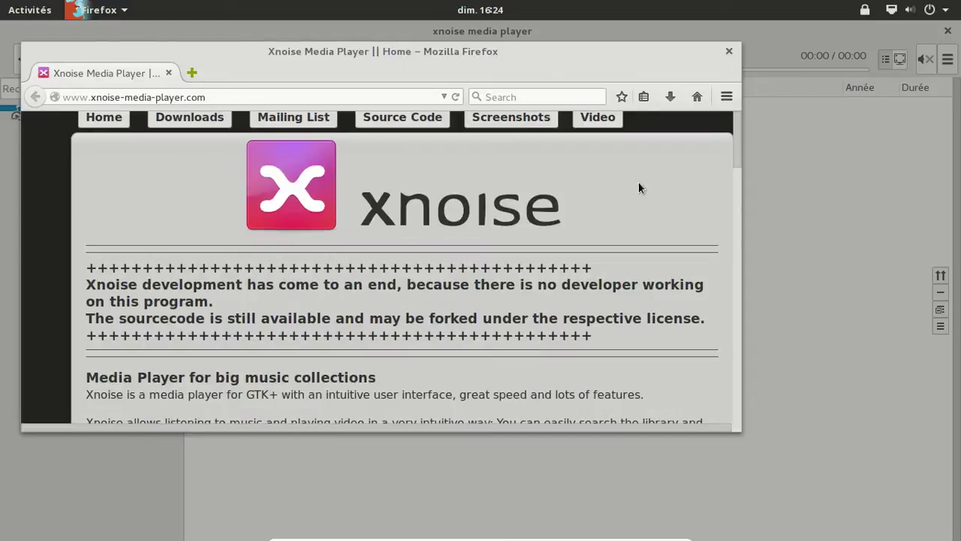
scroll(631, 211, "down", 3)
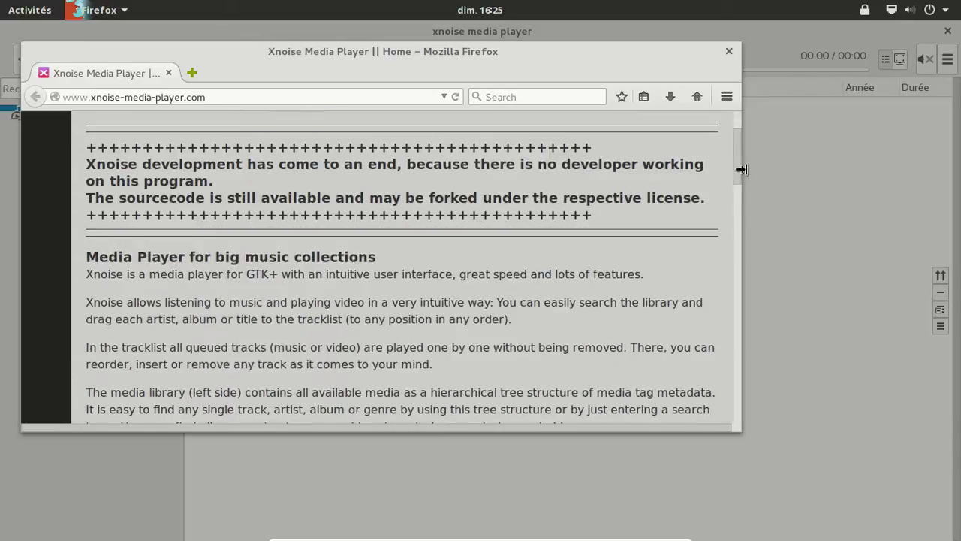
left_click_drag(740, 160, 742, 227)
left_click_drag(748, 132, 747, 101)
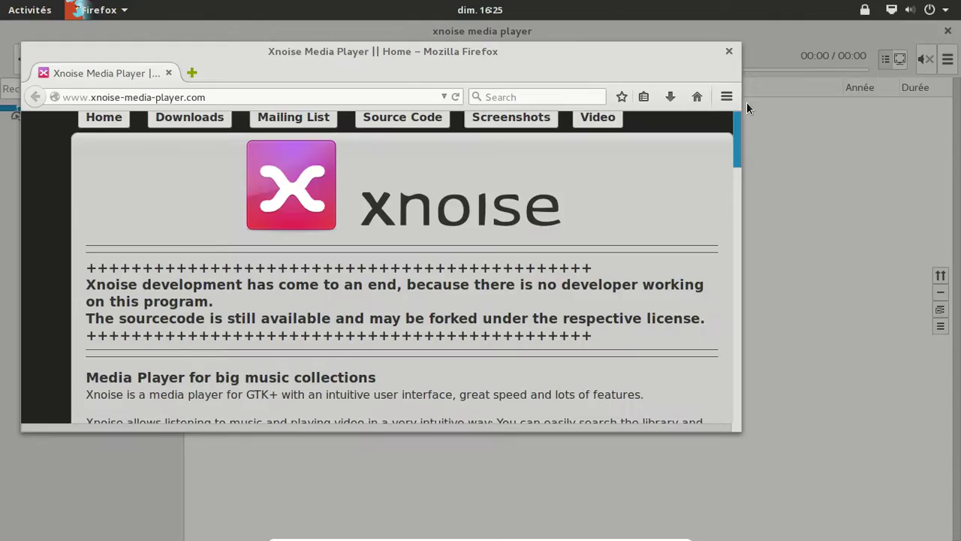
left_click(732, 55)
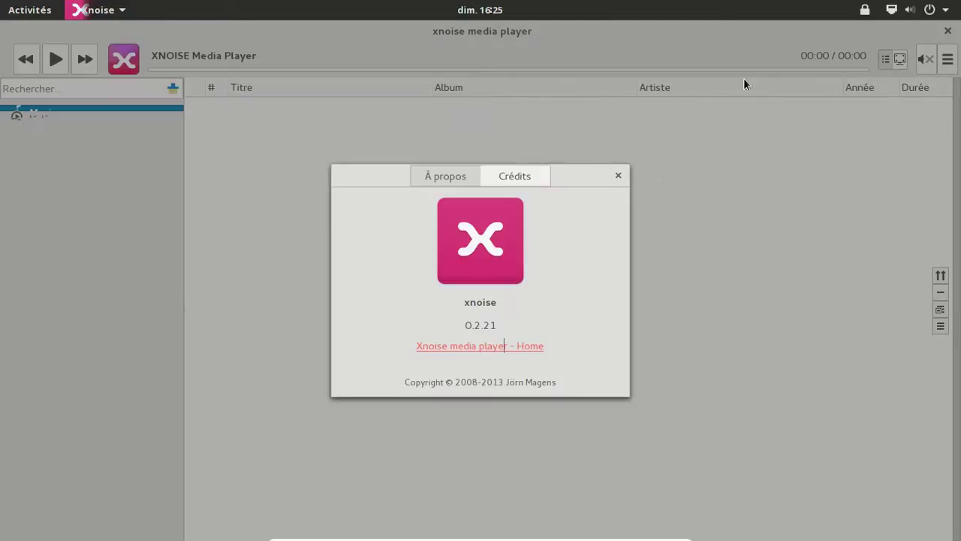
left_click(618, 176)
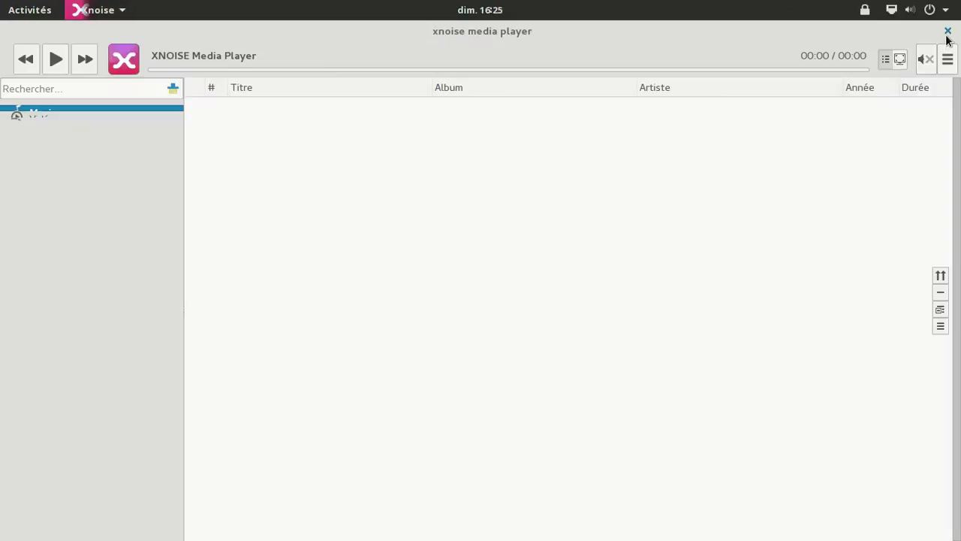
left_click(947, 30)
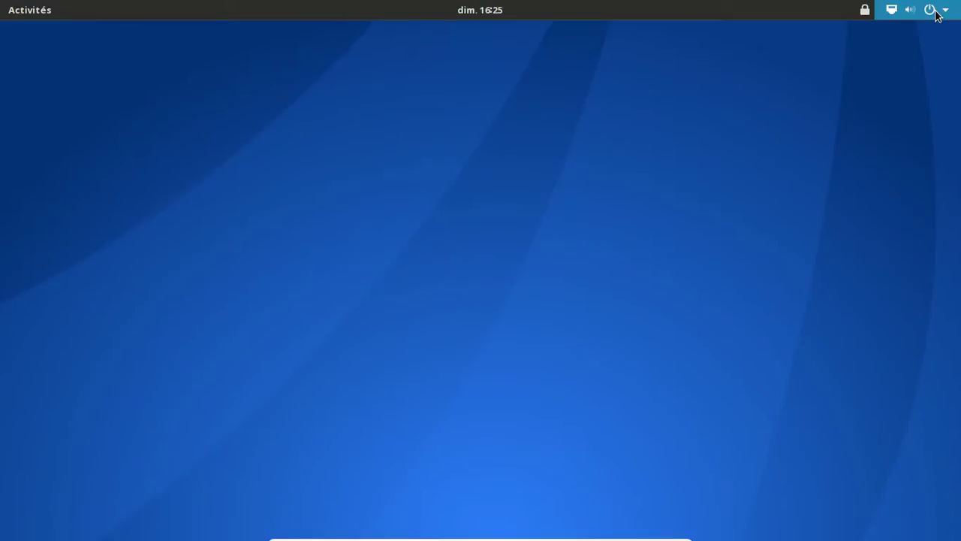
left_click(936, 15)
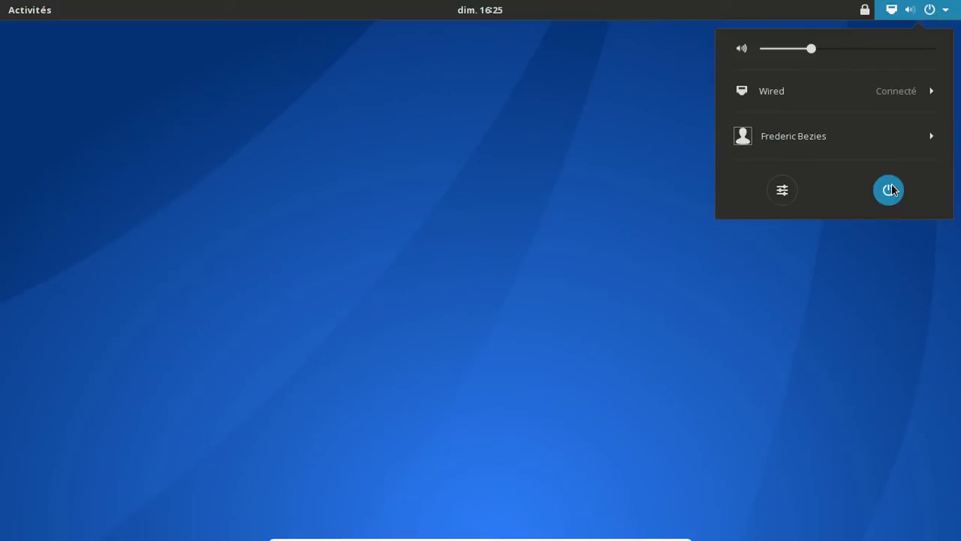
left_click(635, 167)
left_click(36, 13)
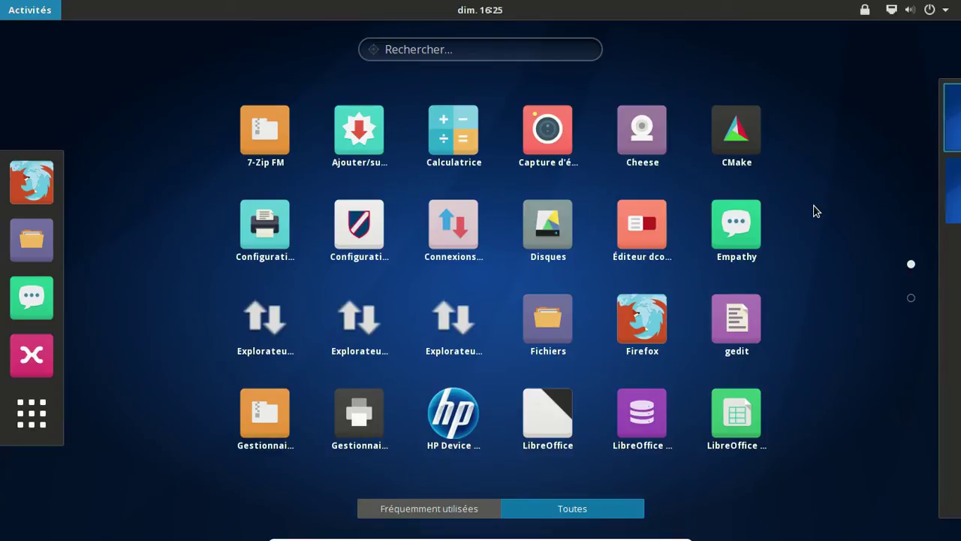
key("Escape")
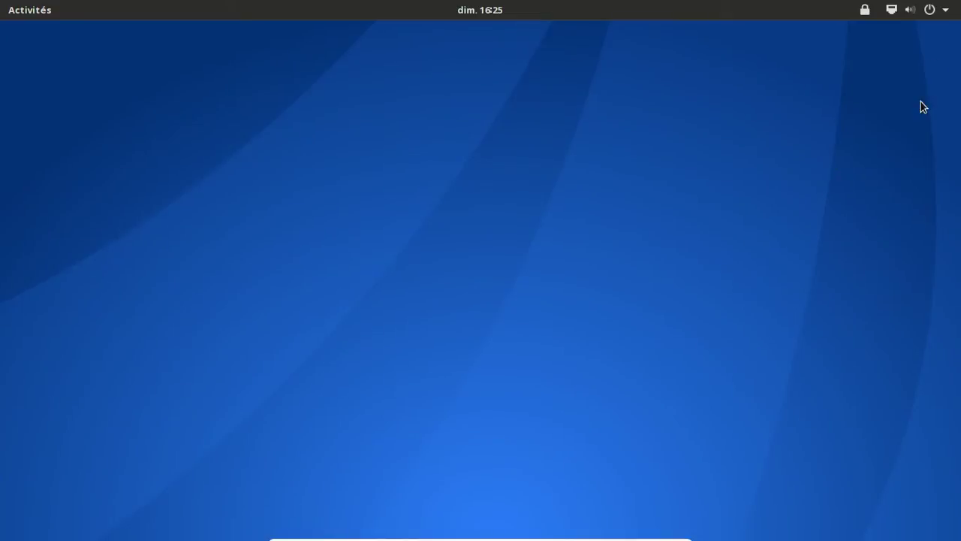
Step: Shut down the Antergos system and confirm powering off
left_click(942, 12)
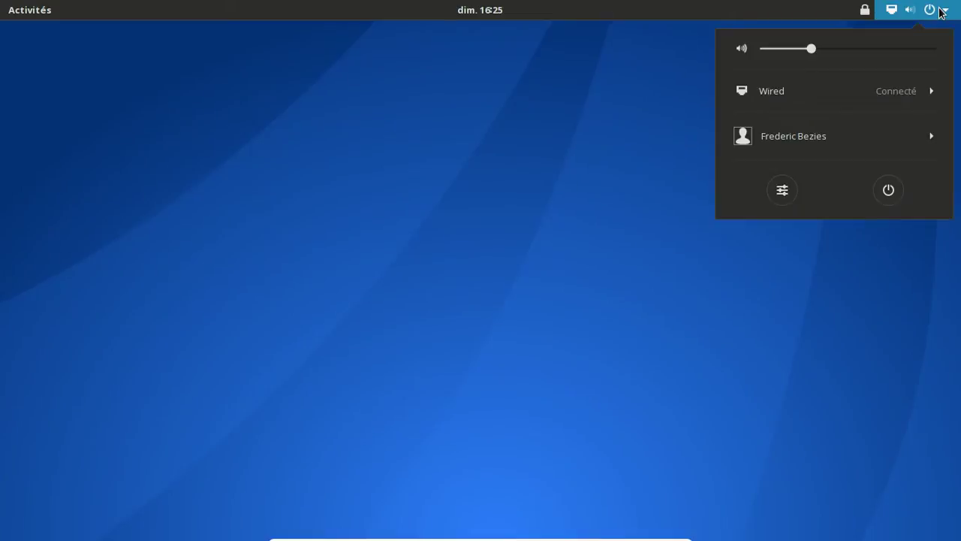
left_click(896, 194)
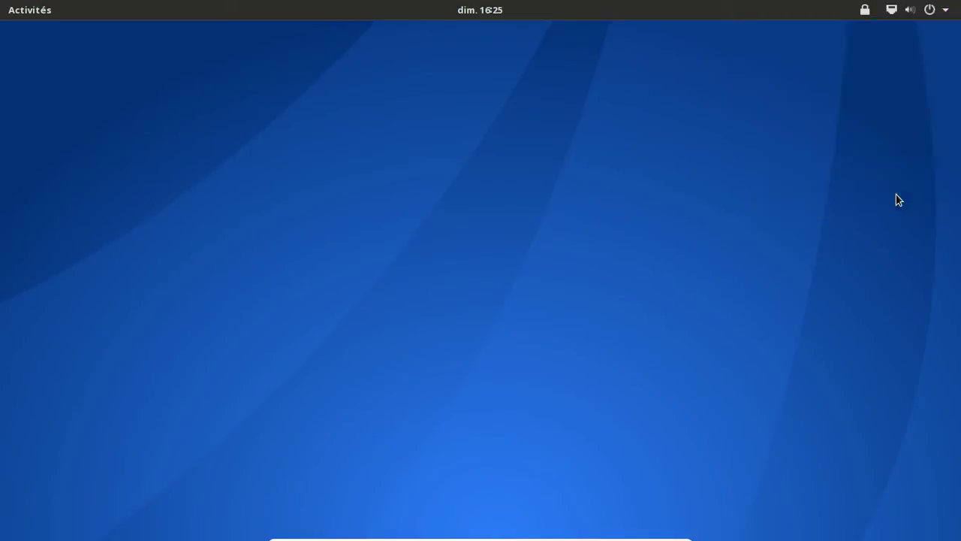
left_click(596, 331)
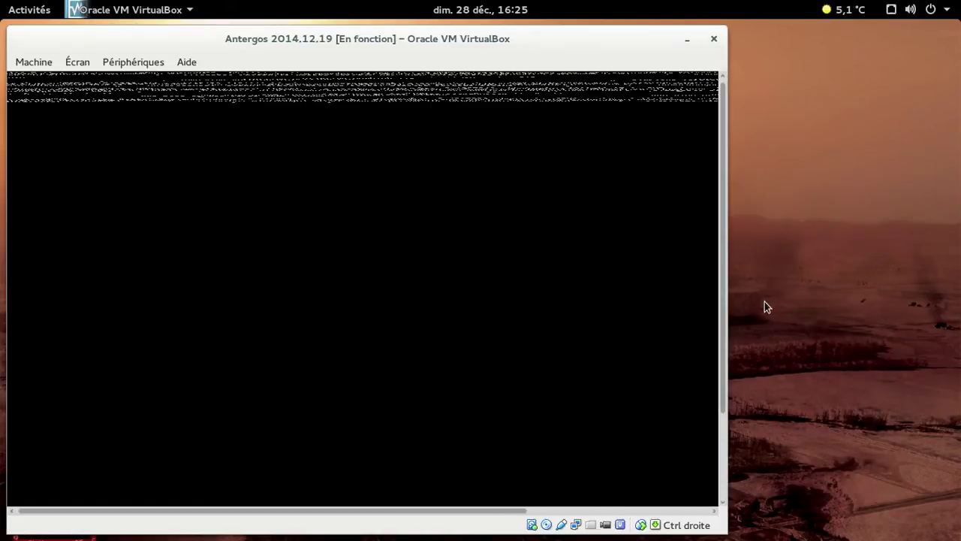
mouse_move(2, 1)
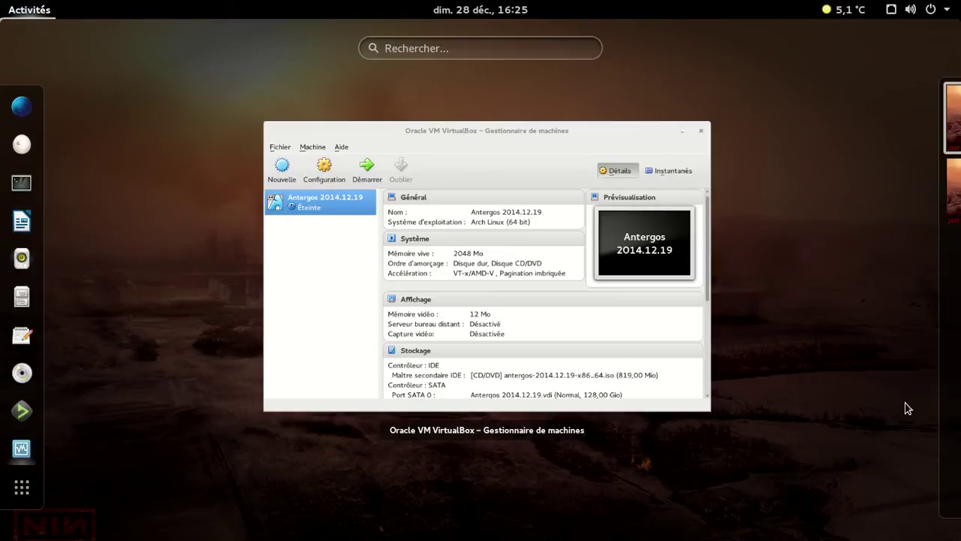
key("super+m")
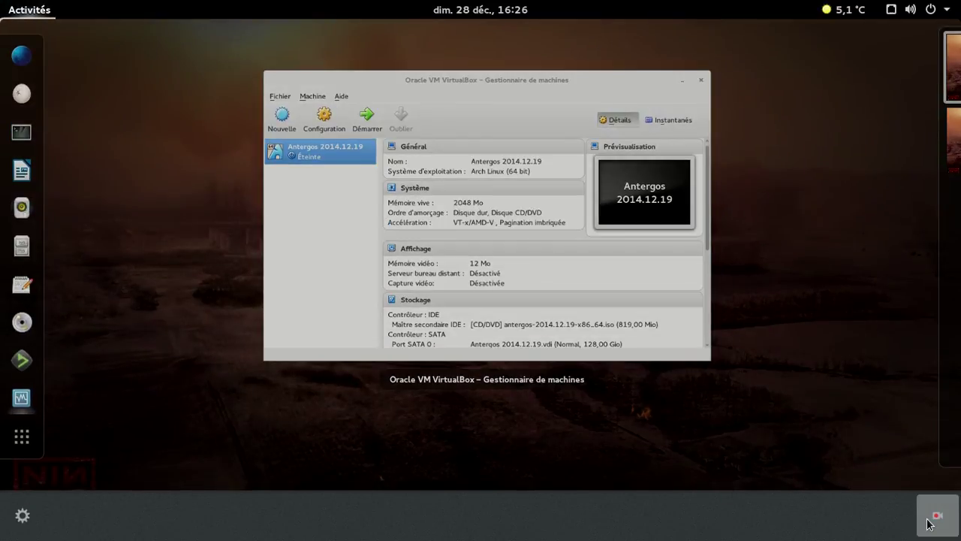